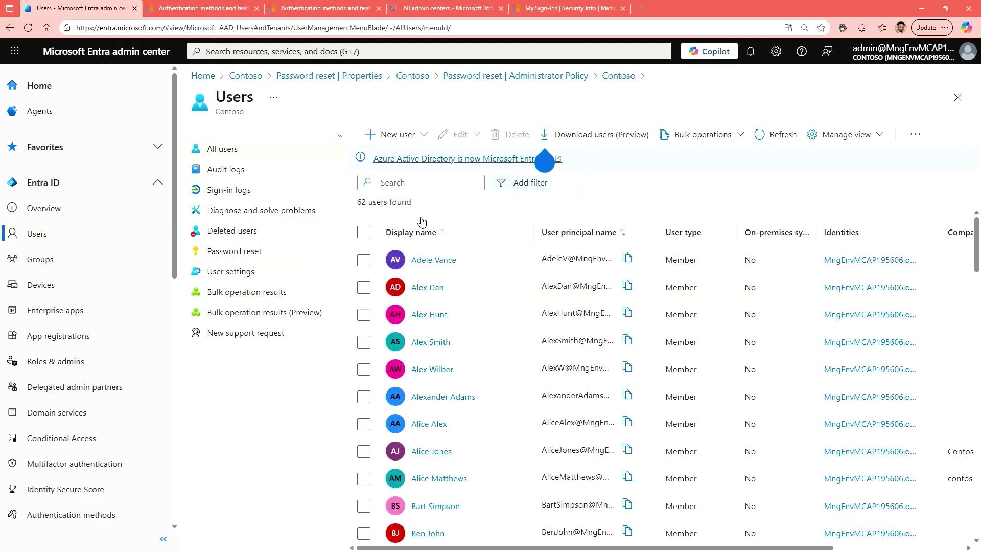
left_click(421, 183)
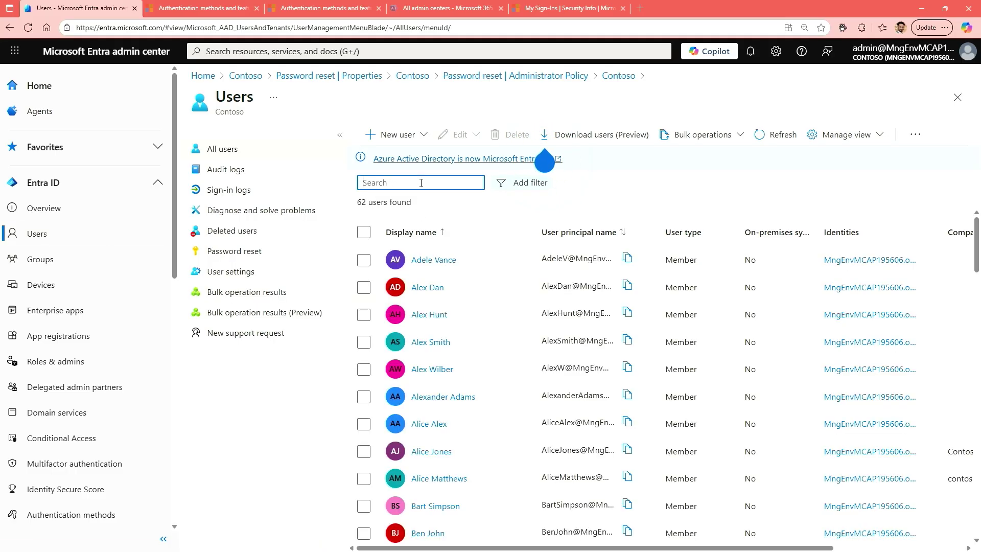
type("frank")
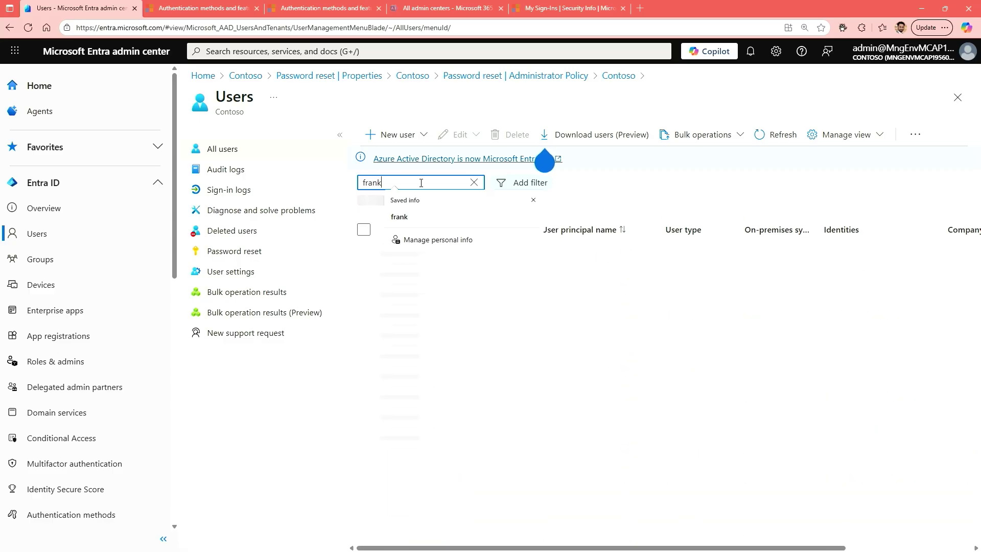
left_click(426, 263)
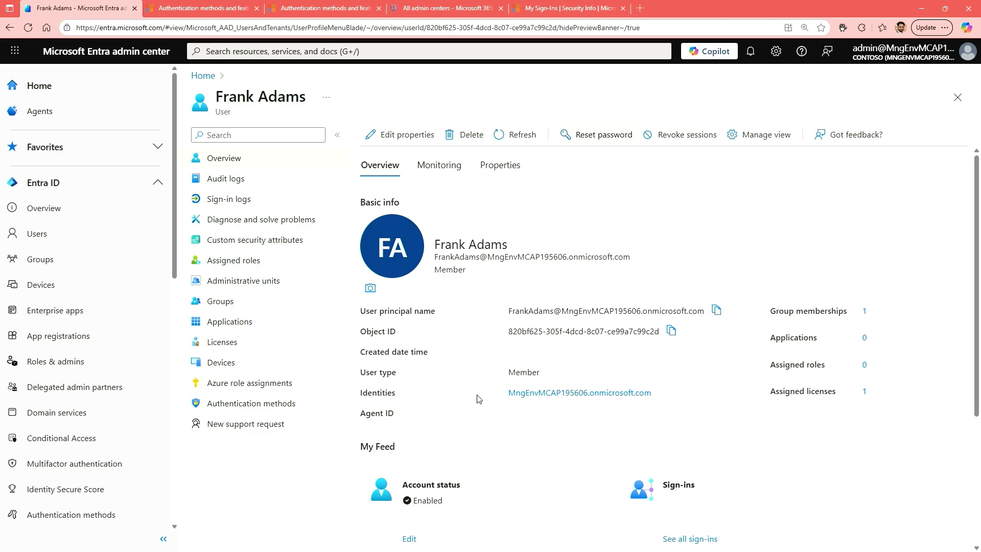
scroll(460, 384, "down", 3)
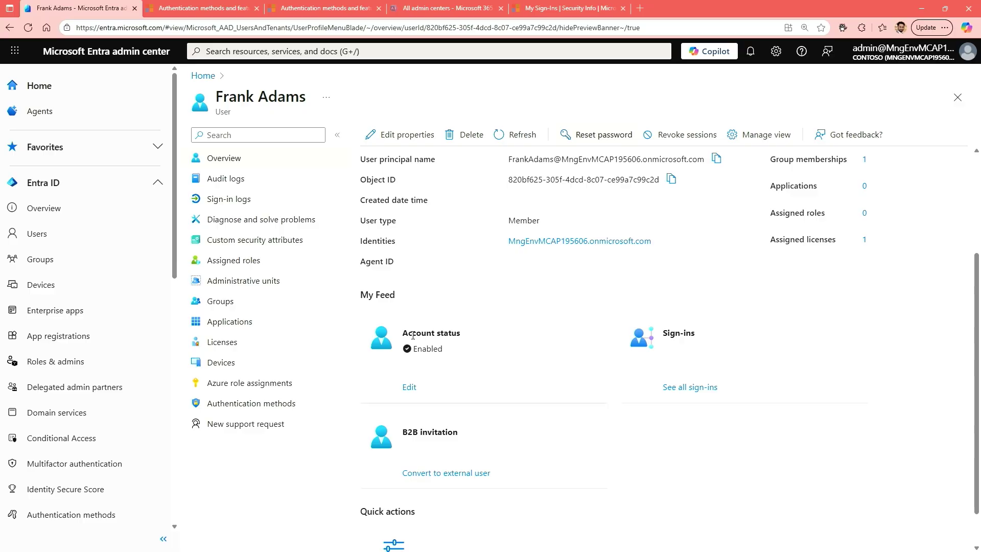
left_click_drag(404, 331, 456, 347)
left_click(485, 375)
scroll(485, 367, "up", 3)
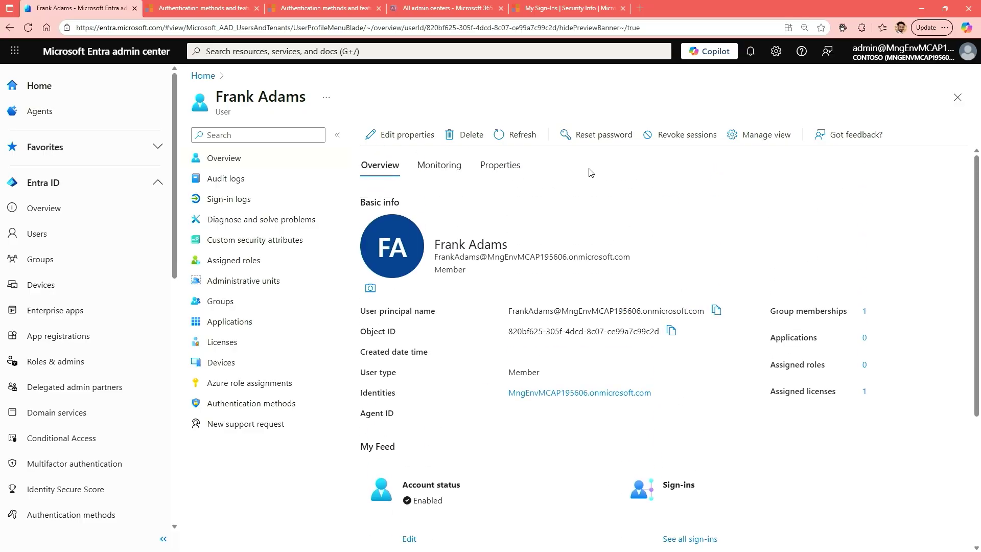
left_click(589, 143)
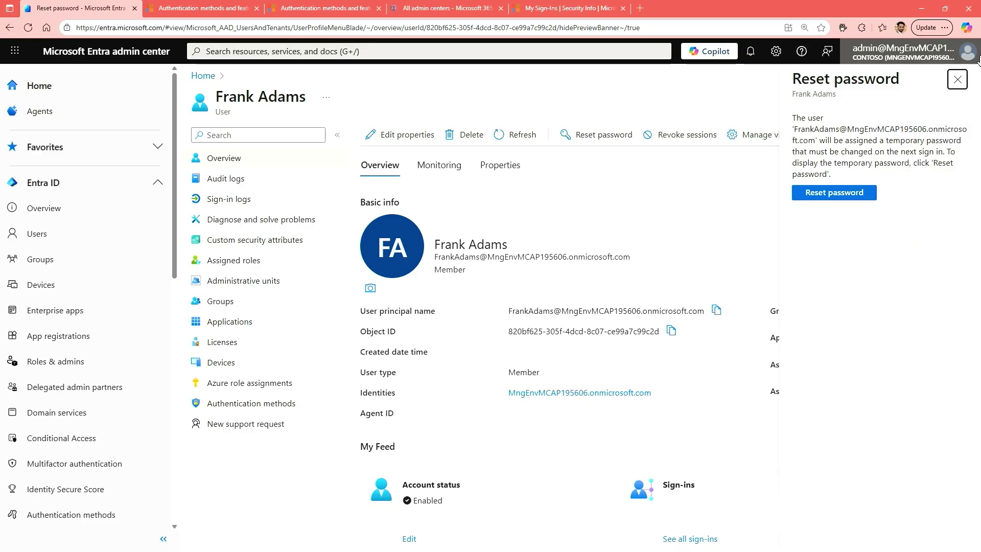
left_click(958, 79)
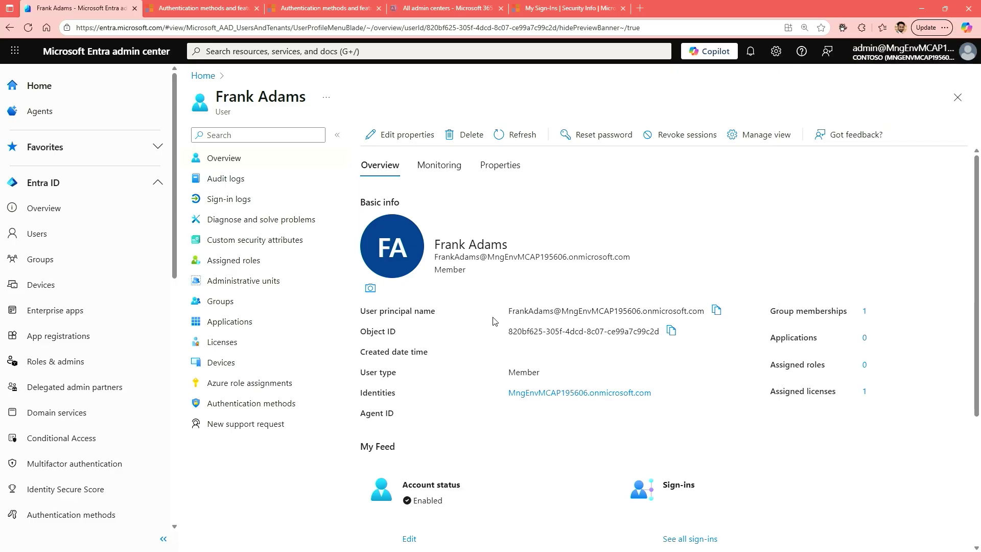
scroll(492, 321, "down", 3)
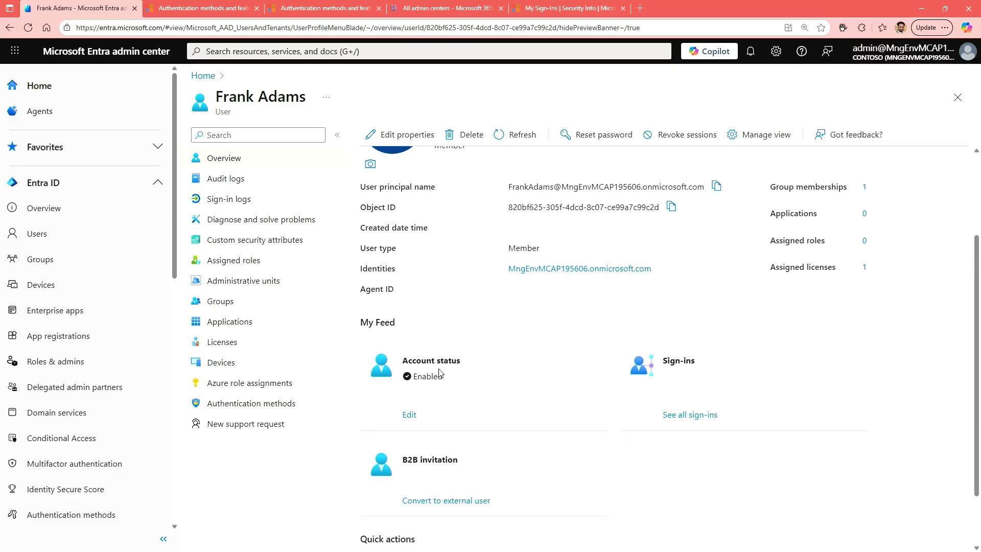
Open Edit for the Account status section of his profile
left_click(410, 416)
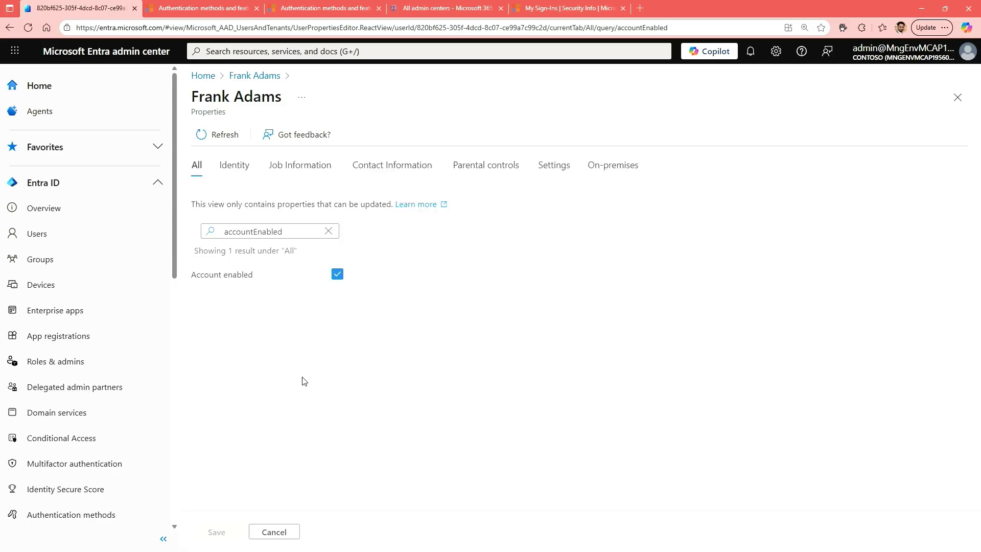
left_click(337, 279)
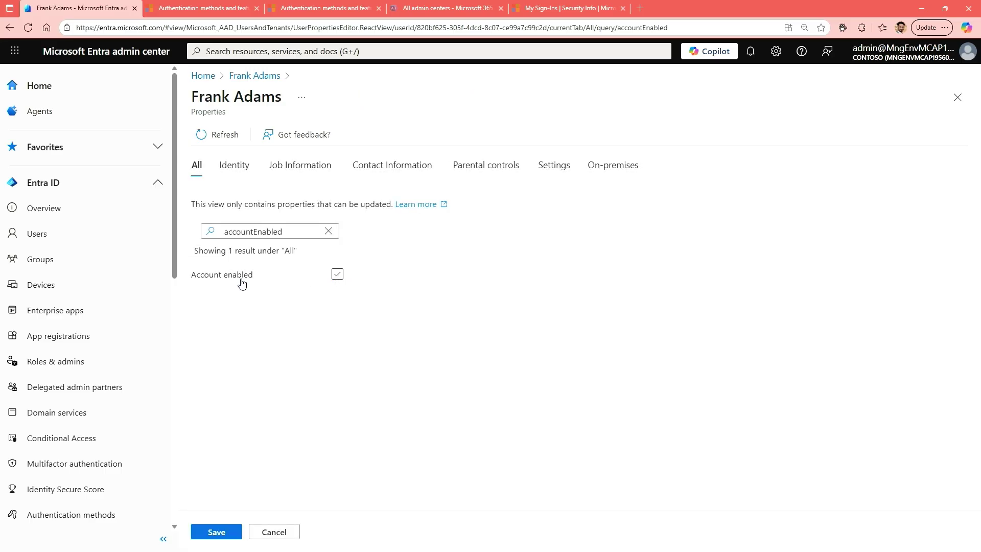
left_click(222, 534)
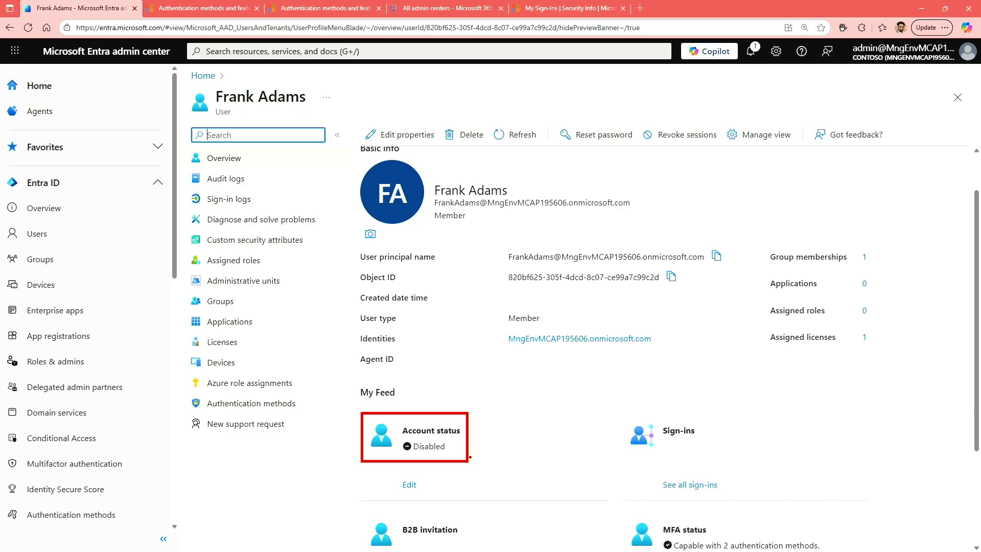
scroll(551, 427, "up", 2)
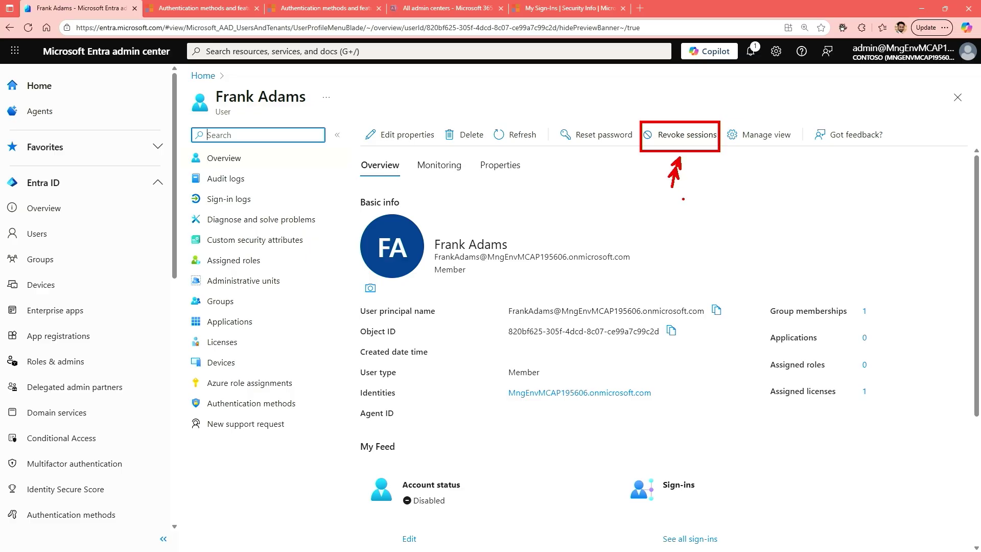
key("Escape")
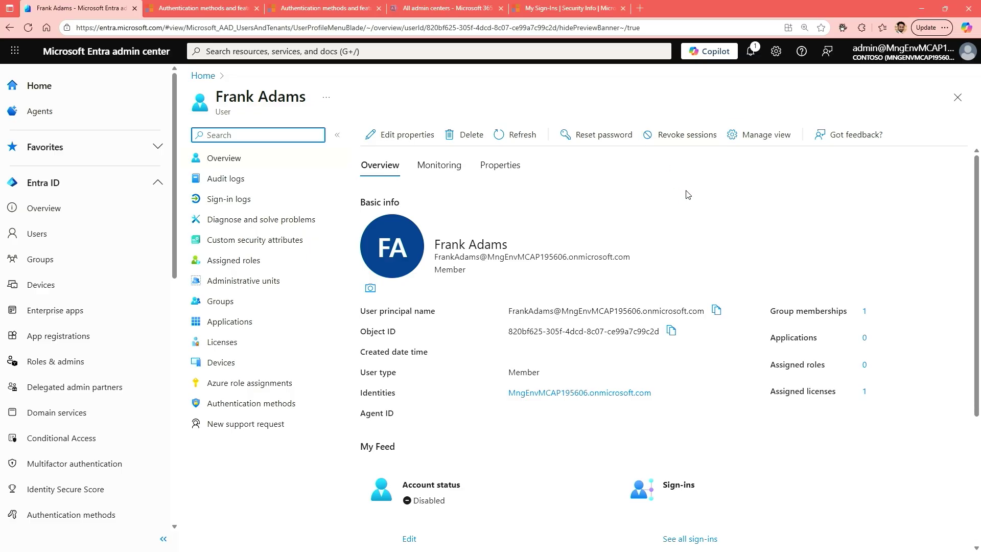
left_click(686, 139)
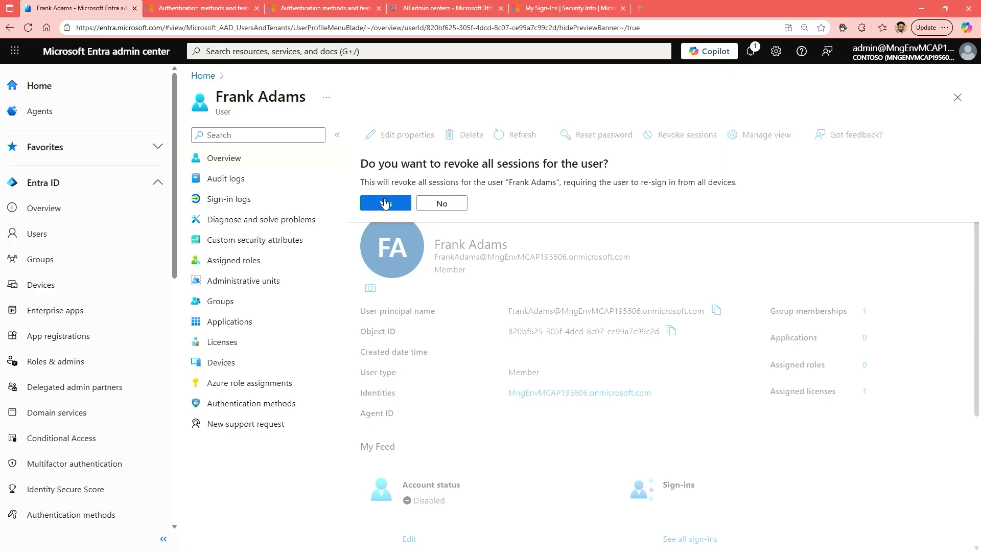
left_click(386, 204)
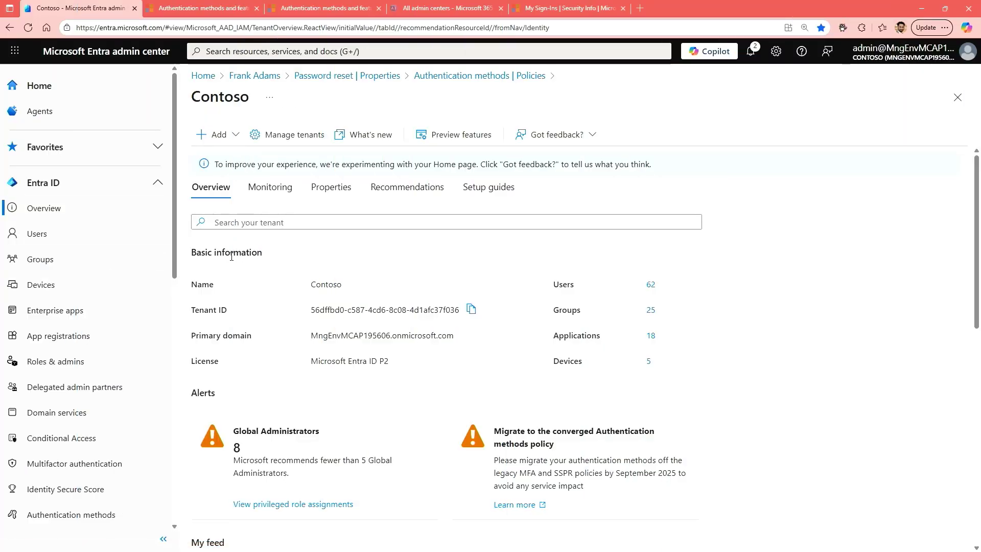
scroll(75, 300, "down", 1)
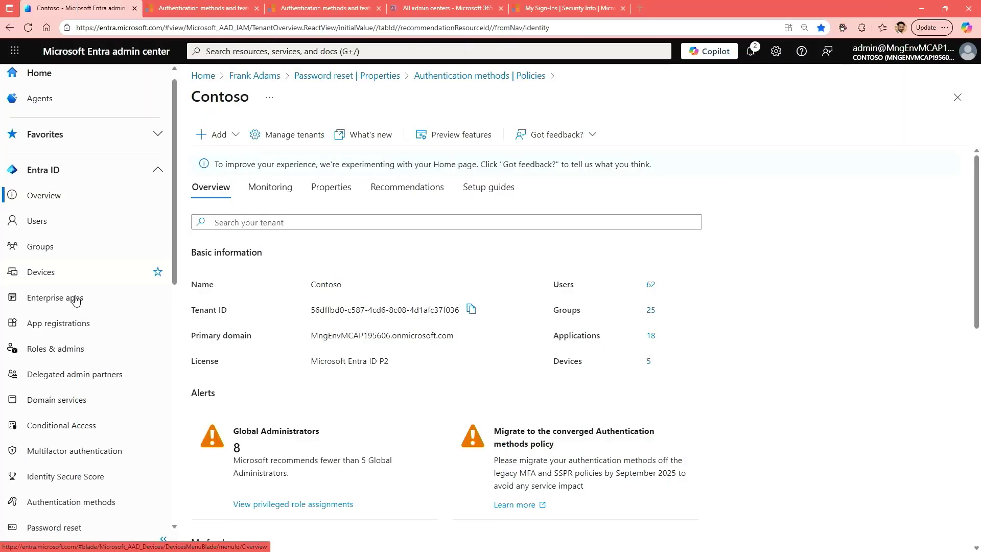
scroll(75, 300, "down", 1)
scroll(76, 299, "down", 1)
scroll(75, 300, "down", 1)
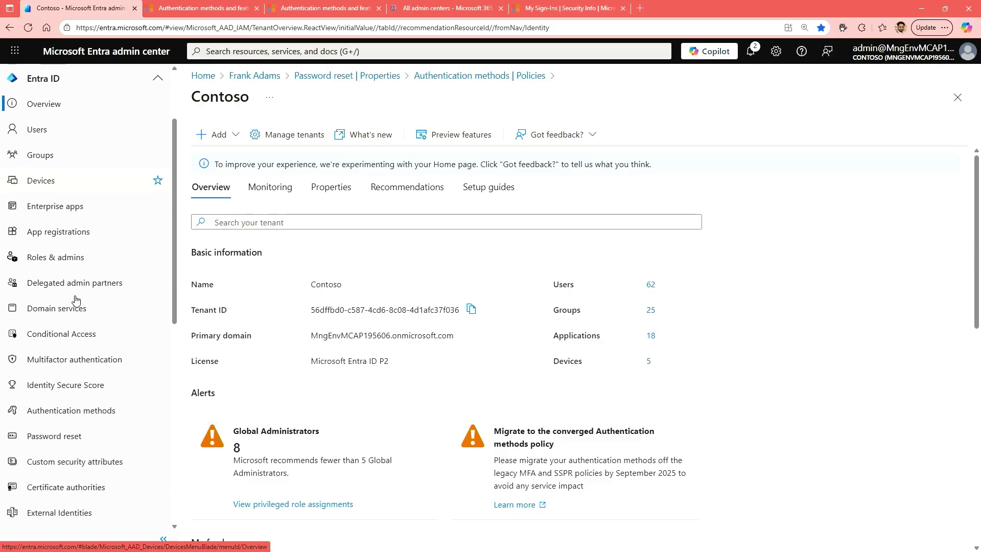
scroll(75, 300, "down", 1)
Navigate via Authentication methods to the Password protection settings for Contoso
left_click(68, 326)
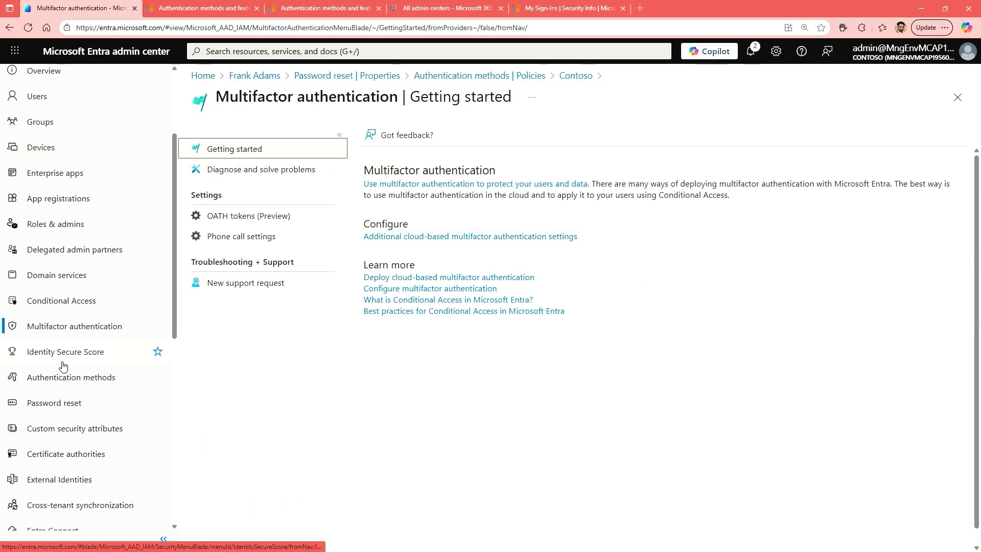
left_click(63, 378)
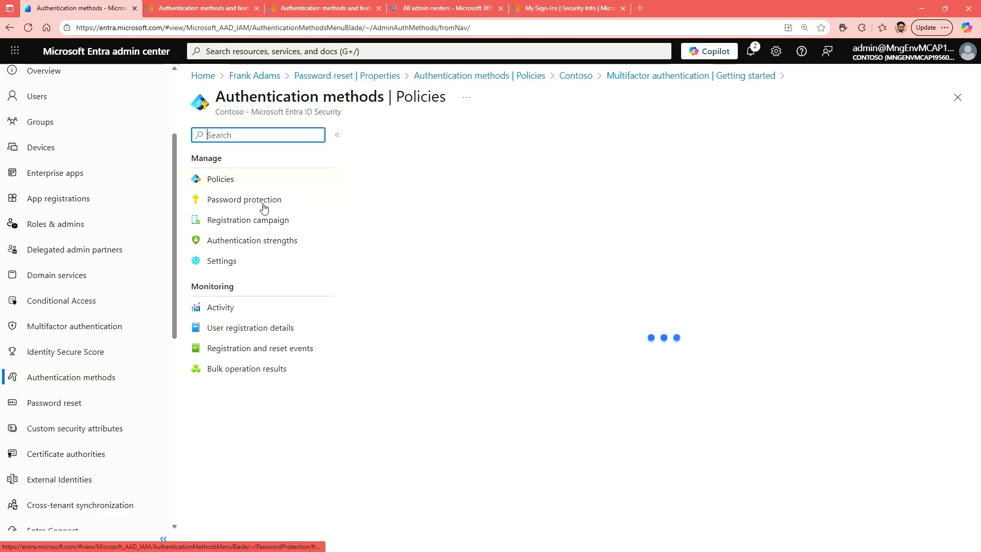
left_click(228, 203)
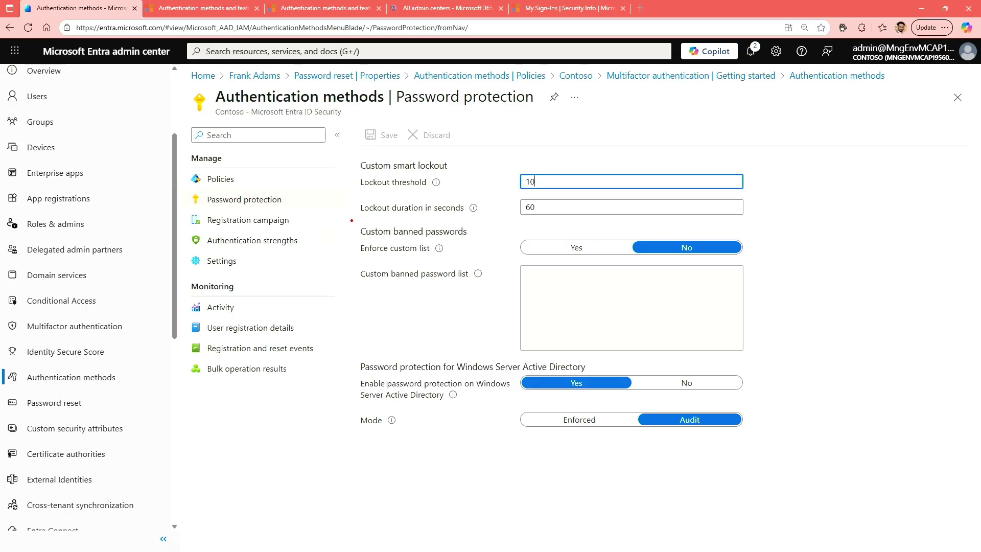
left_click_drag(352, 220, 684, 282)
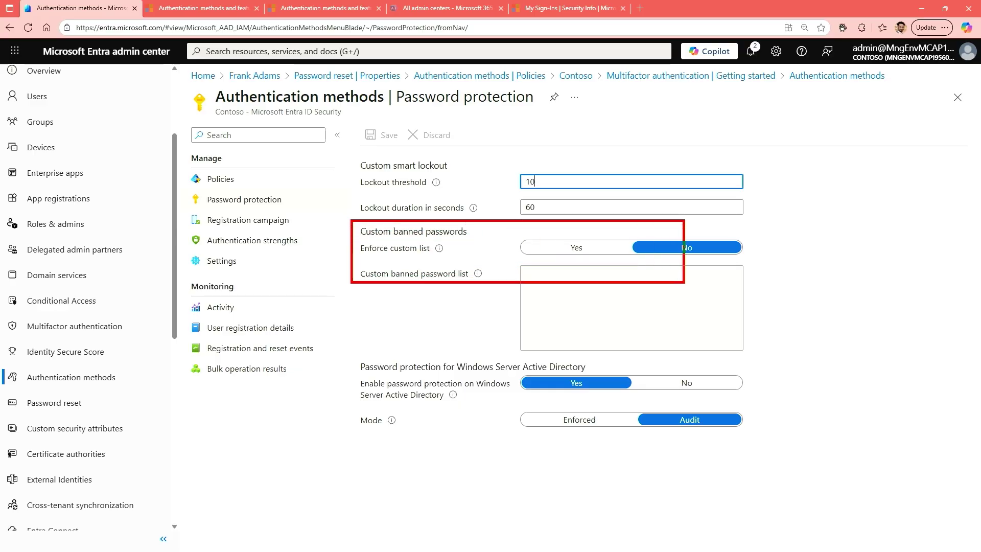
mouse_move(685, 282)
left_mouse_down()
mouse_move(782, 405)
mouse_move(780, 439)
left_mouse_up()
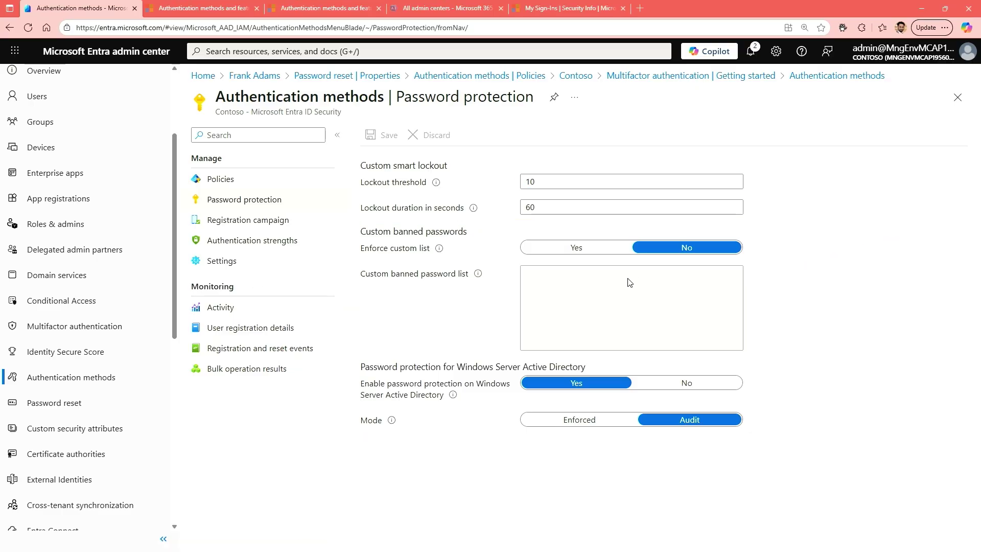
Set Enforce custom list to Yes, focus the Custom banned password list box, then start a new browser tab
left_click(578, 249)
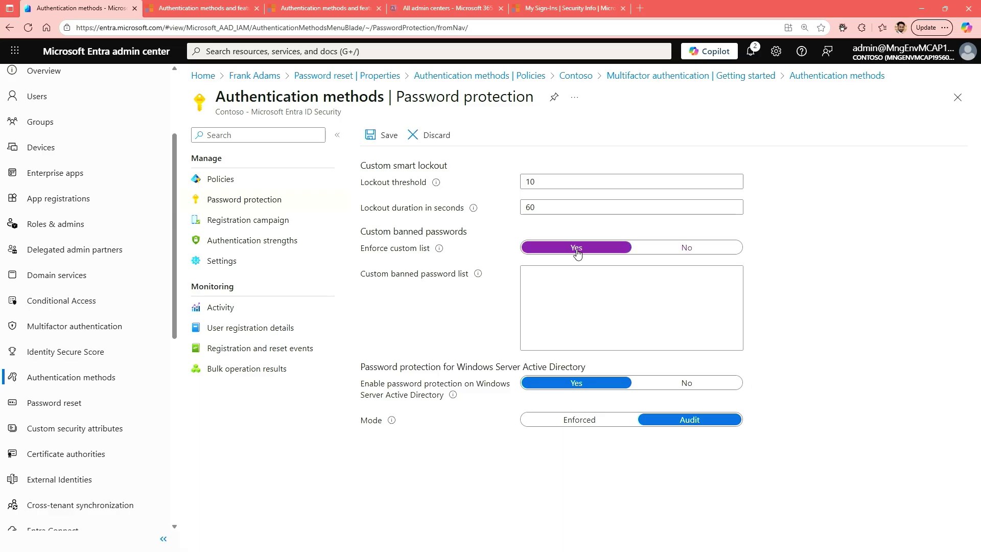
left_click(588, 282)
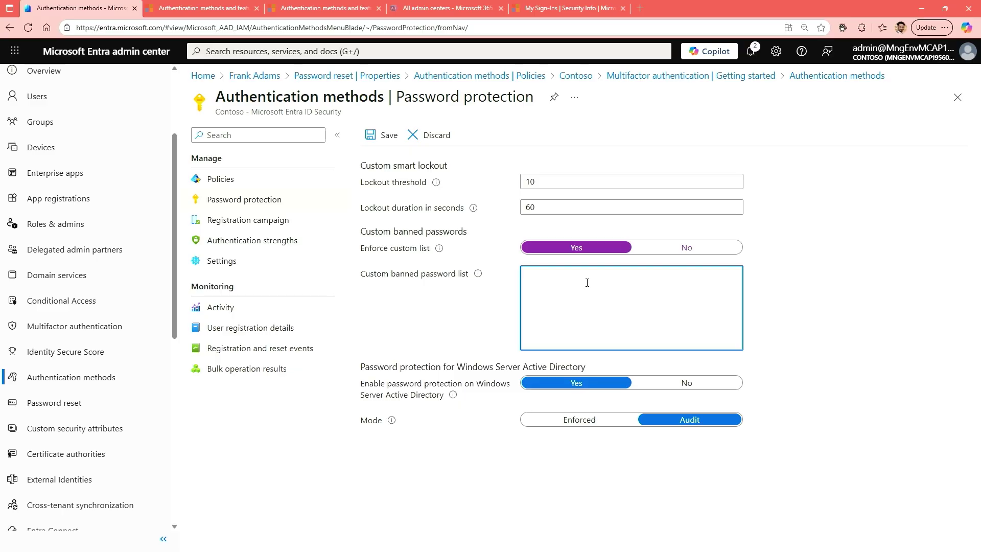
mouse_move(478, 274)
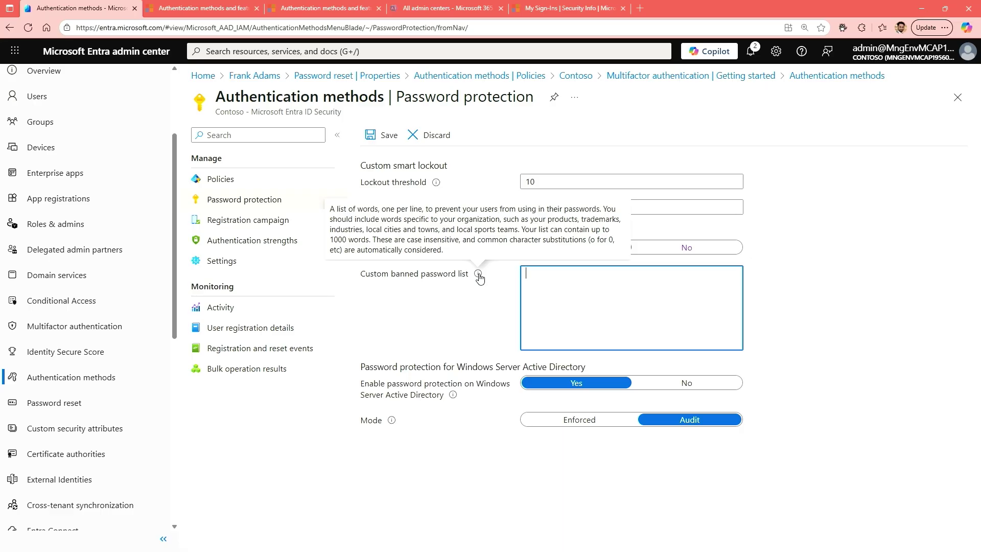
left_click(640, 8)
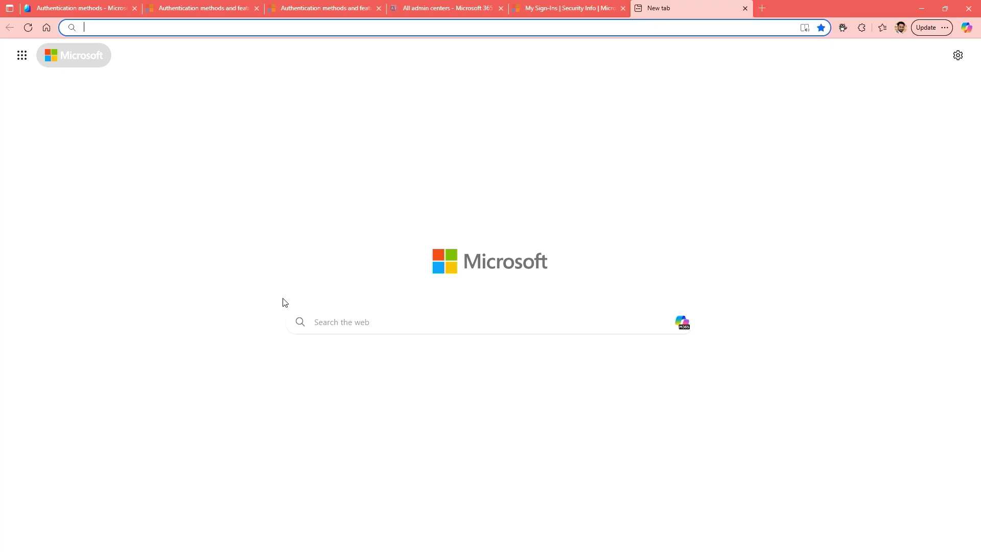
type("lea")
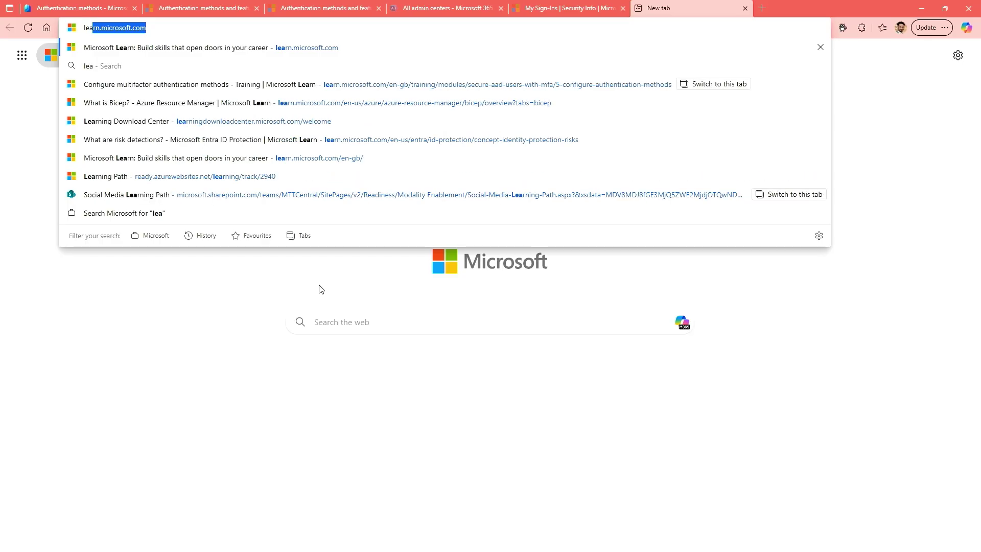
type("rn")
Go to Microsoft Learn documentation and search for 'custom banned password list'
key("End")
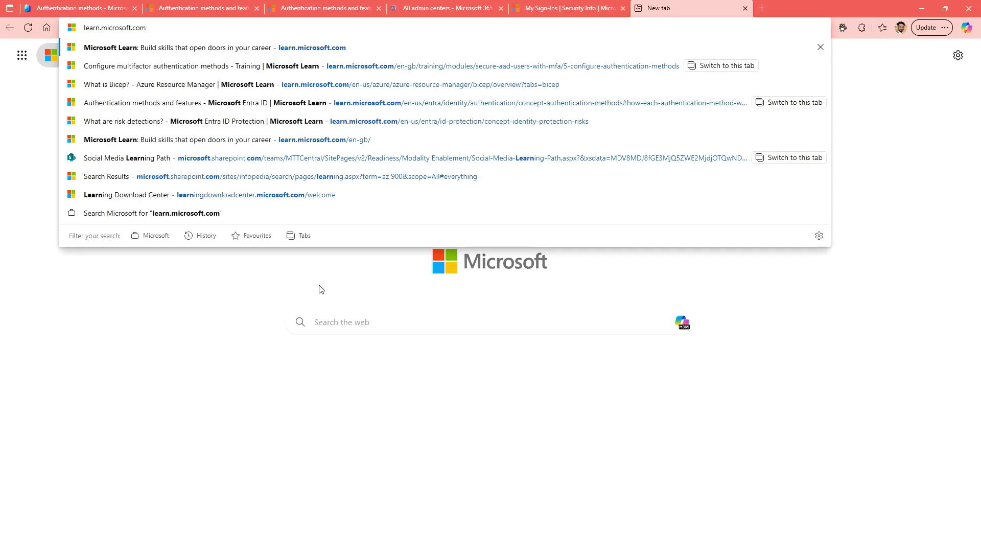
key("Return")
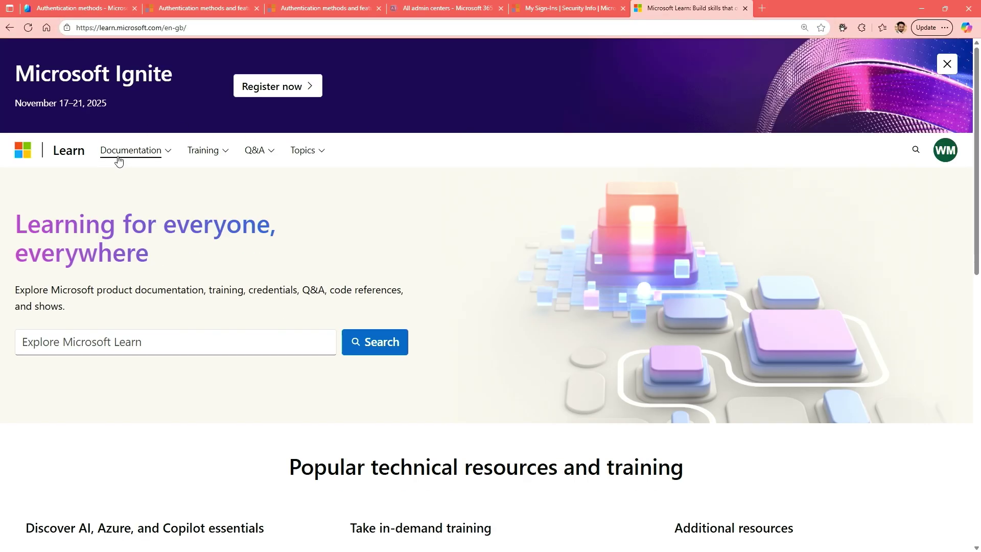
left_click(118, 160)
left_click(72, 199)
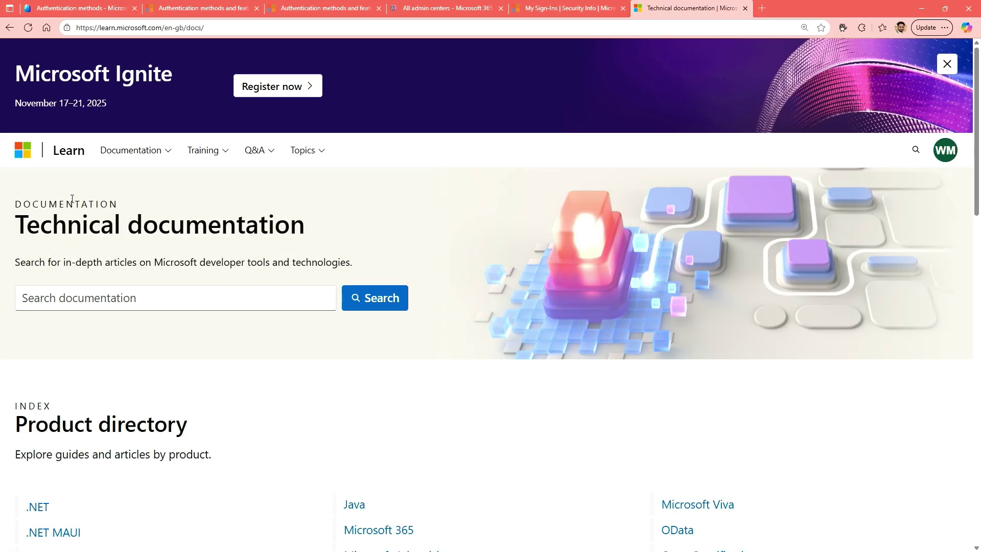
left_click(116, 302)
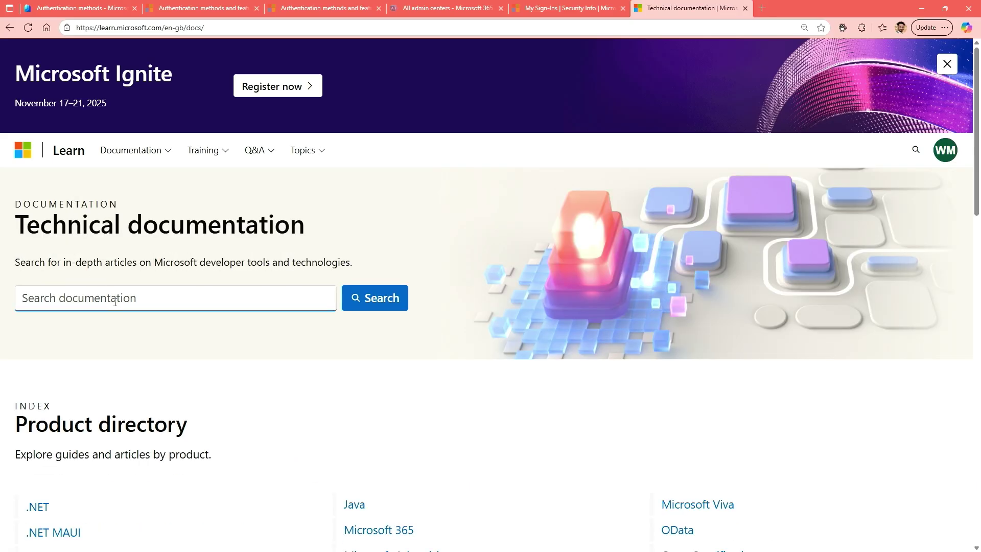
type("custo")
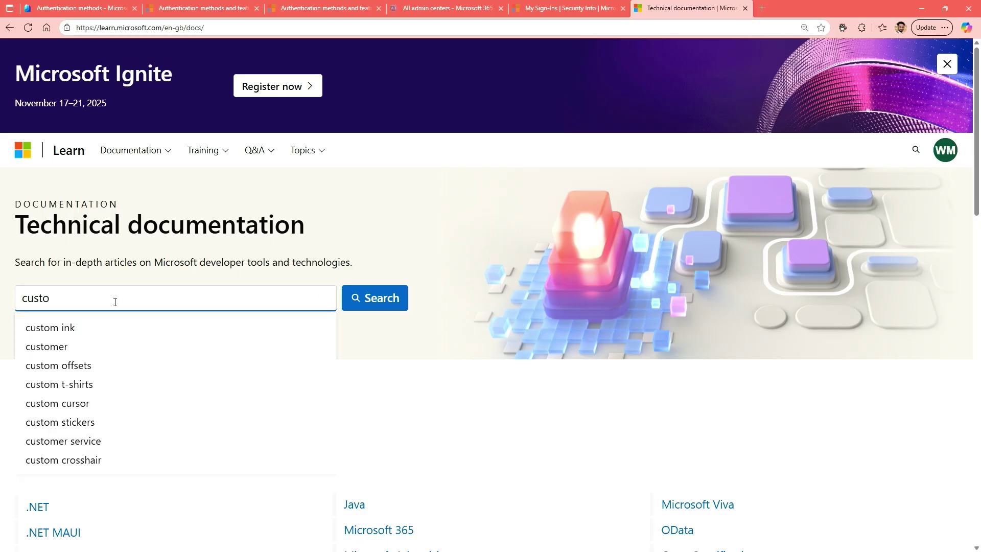
type("m ba")
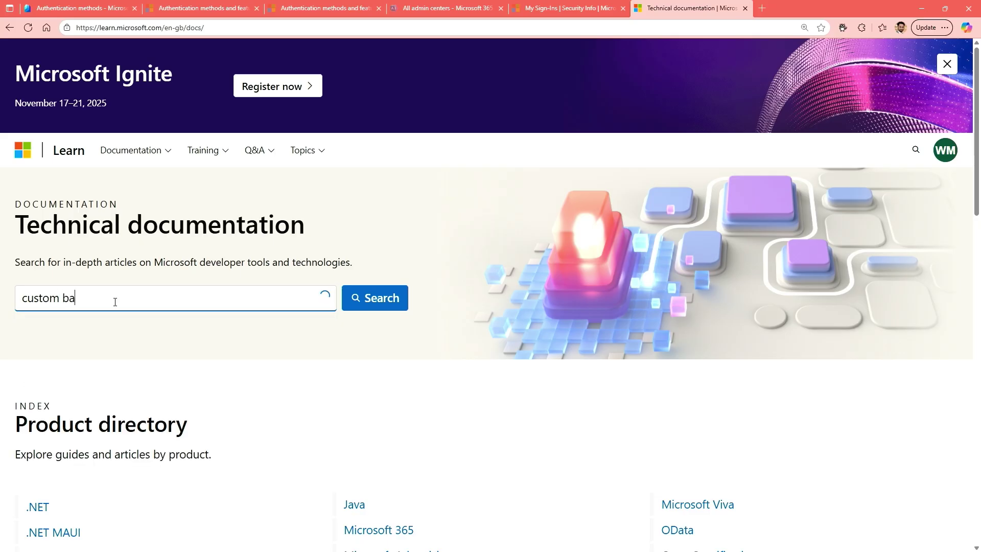
type("nned")
type(" password")
type(" list")
key("Return")
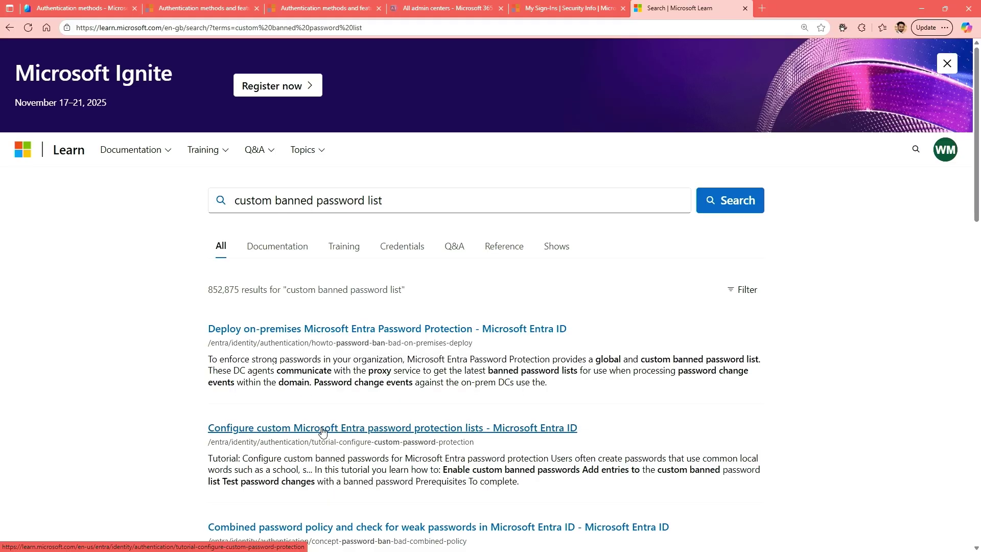
scroll(323, 434, "down", 5)
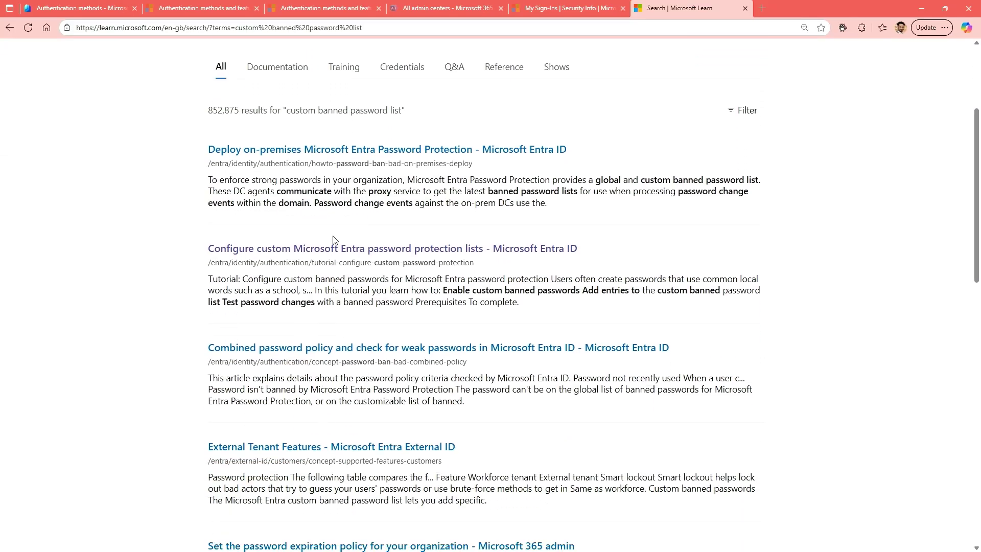
Open the custom password protection lists tutorial, expand Password protection and open the 'Eliminate bad passwords' article
left_click(335, 251)
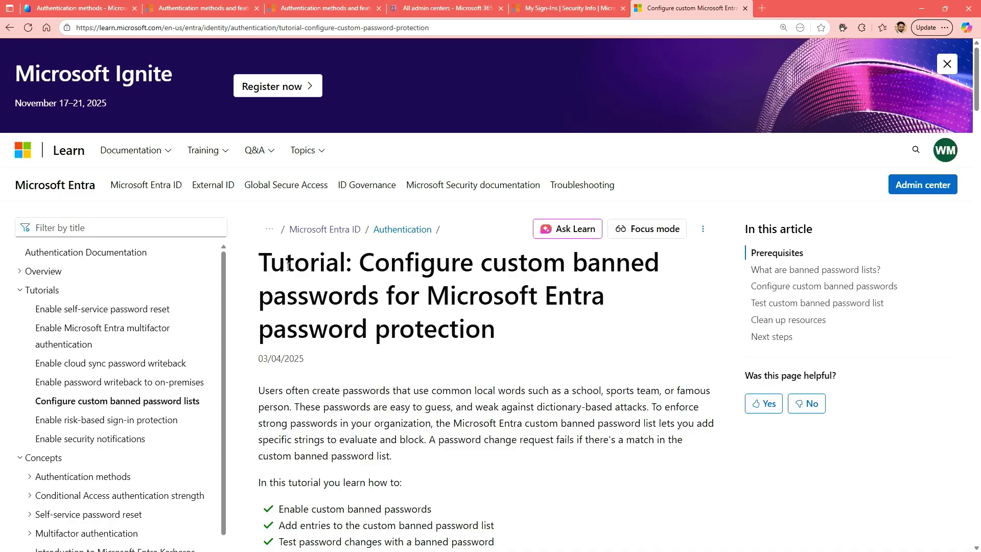
scroll(138, 395, "down", 2)
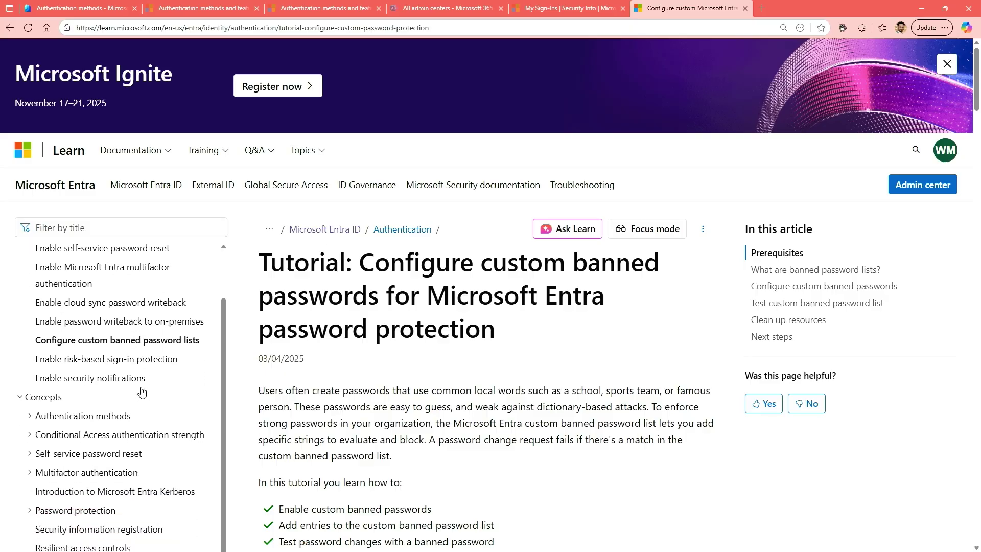
scroll(141, 391, "down", 1)
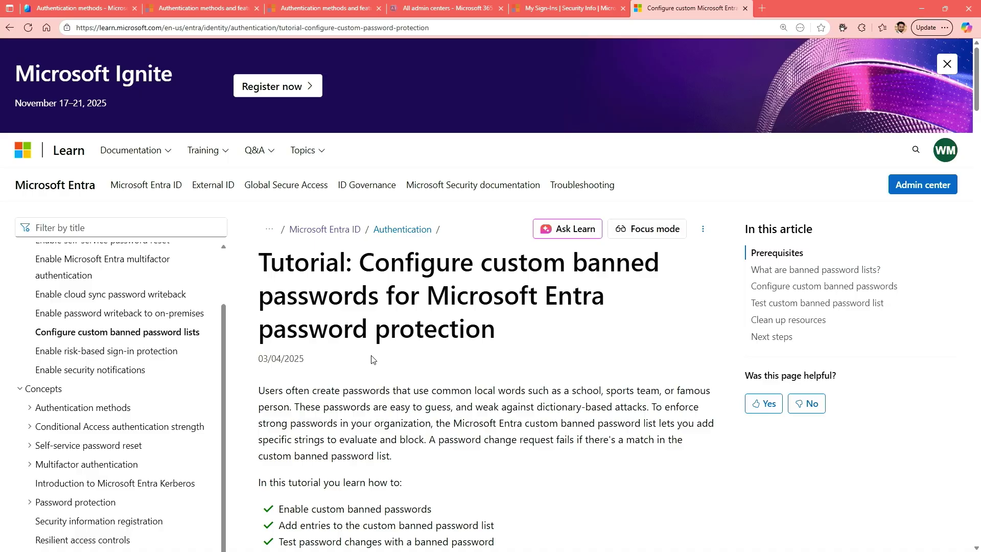
scroll(372, 360, "down", 2)
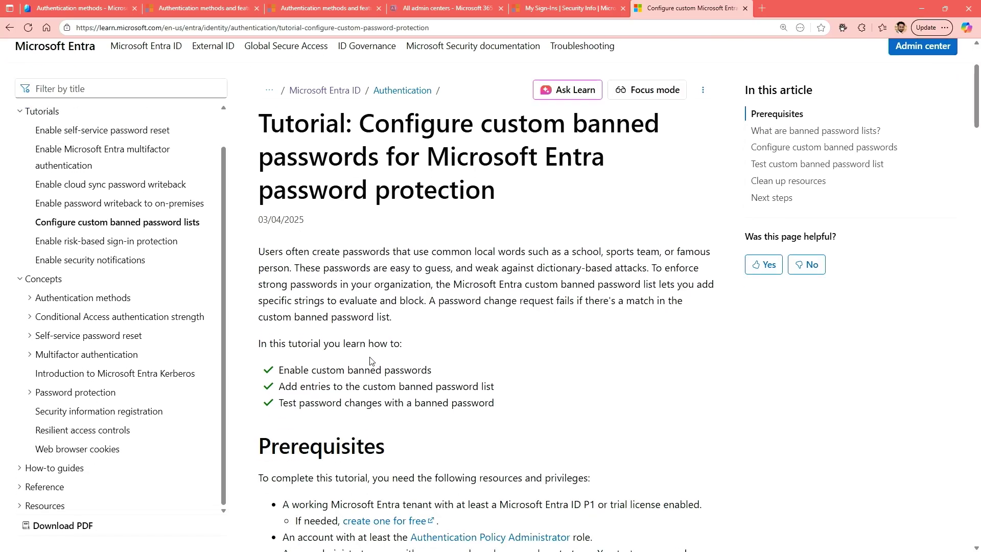
left_click(34, 397)
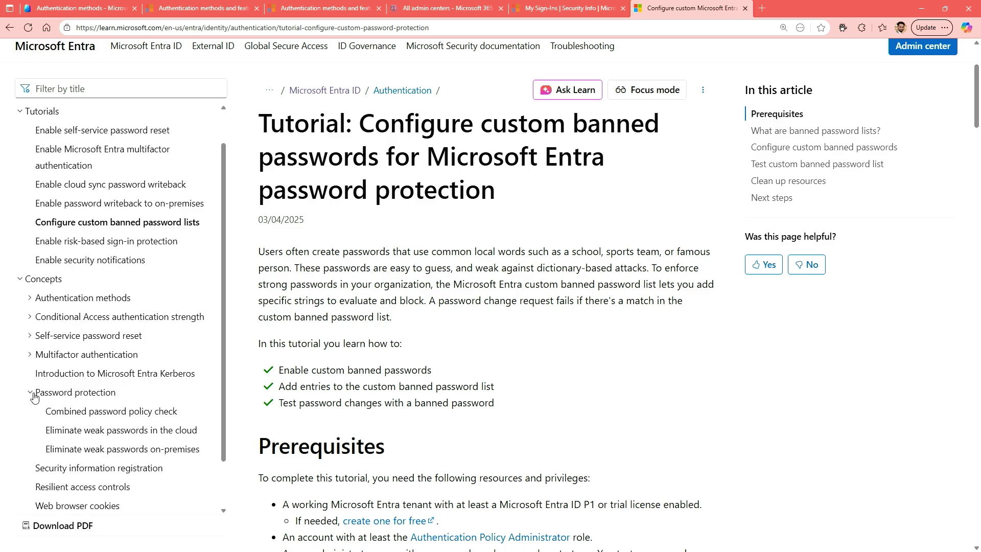
left_click(105, 436)
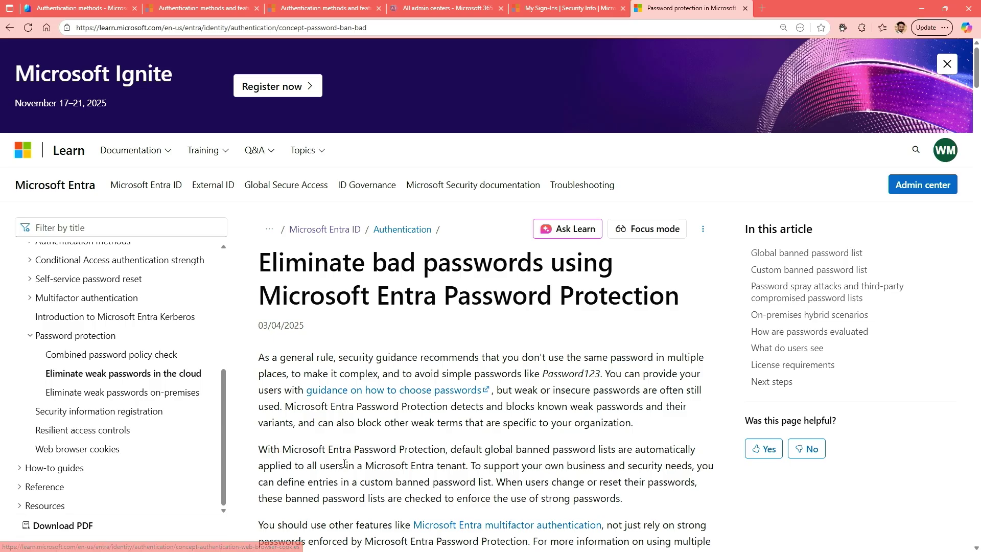
scroll(548, 417, "down", 3)
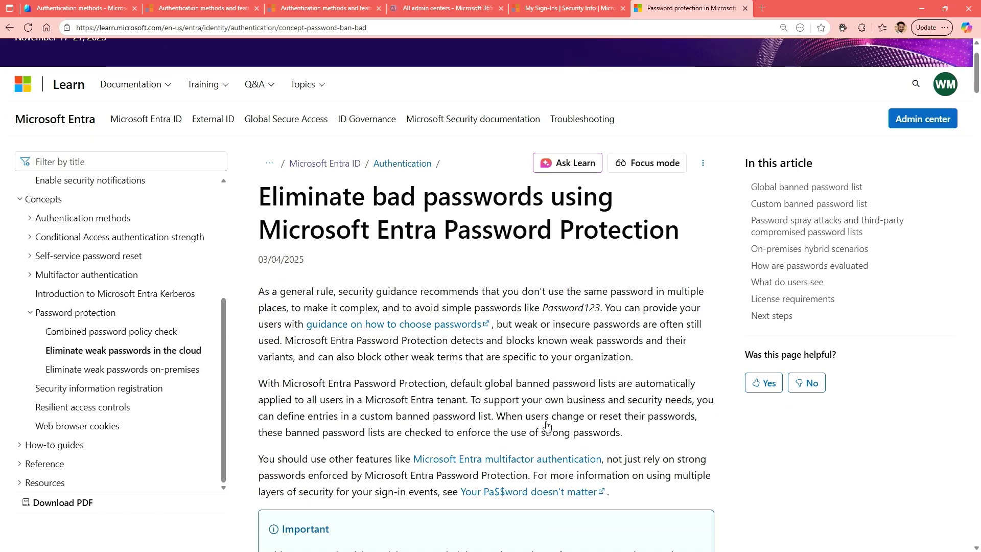
scroll(548, 417, "down", 2)
scroll(548, 421, "down", 2)
scroll(547, 423, "down", 1)
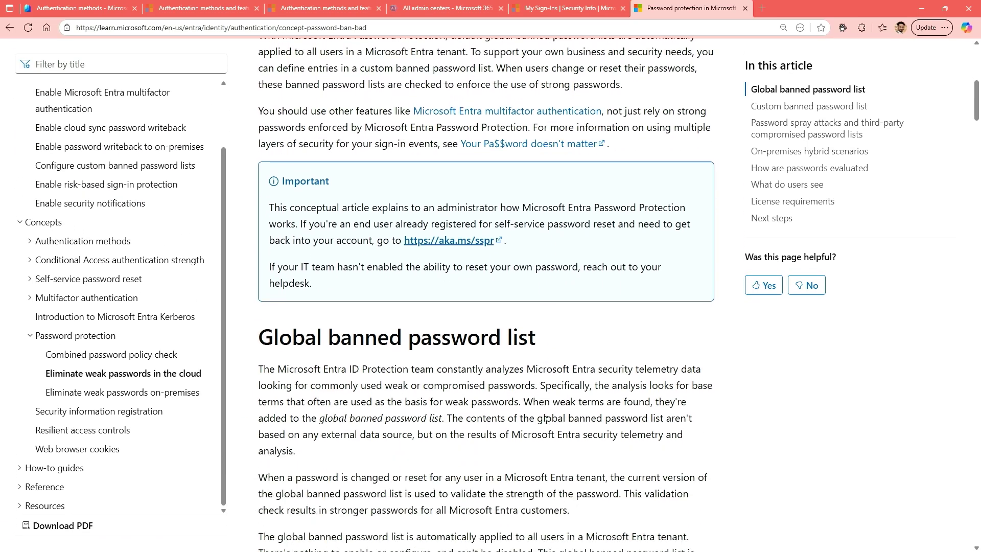
scroll(547, 423, "down", 1)
scroll(546, 424, "down", 1)
scroll(547, 423, "down", 1)
scroll(546, 424, "down", 2)
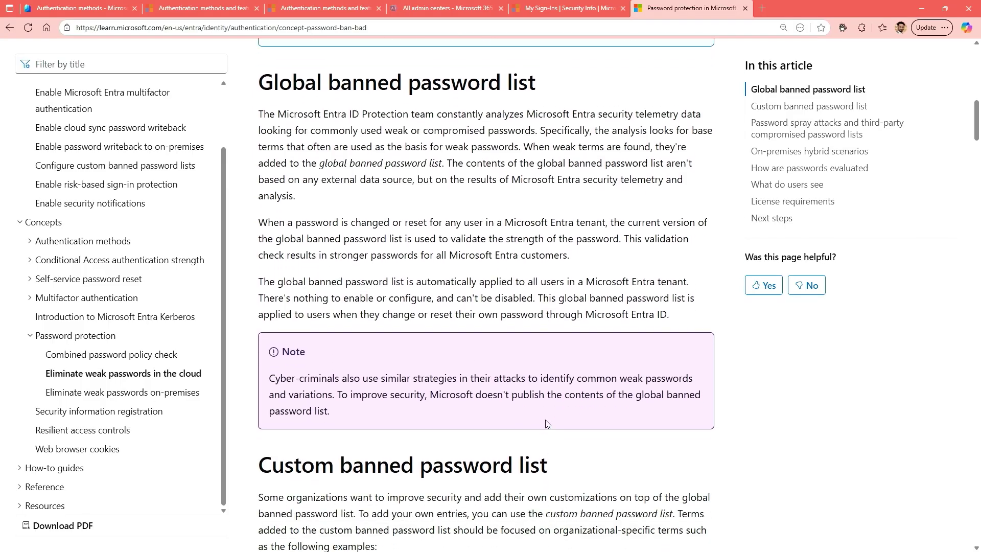
scroll(454, 346, "up", 1)
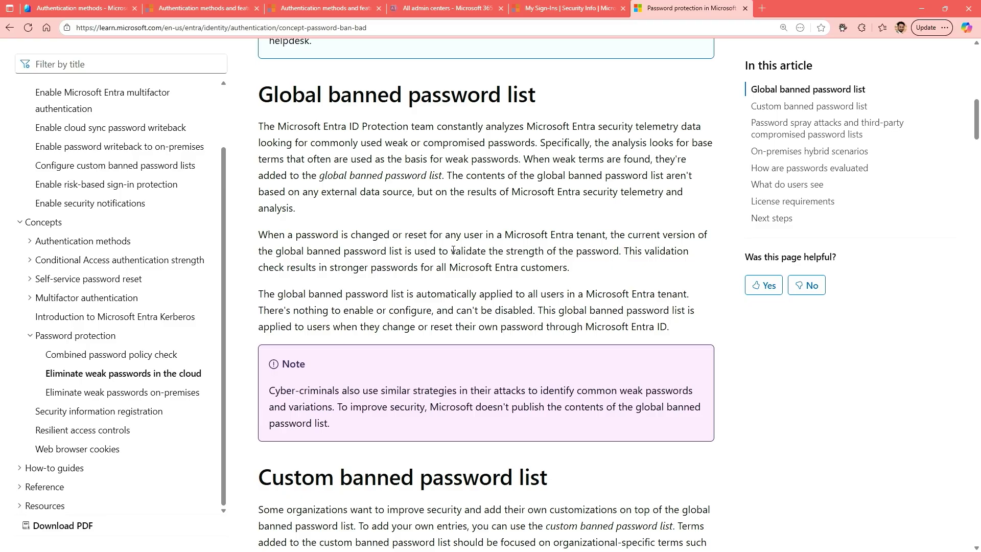
scroll(453, 251, "down", 2)
scroll(451, 257, "down", 1)
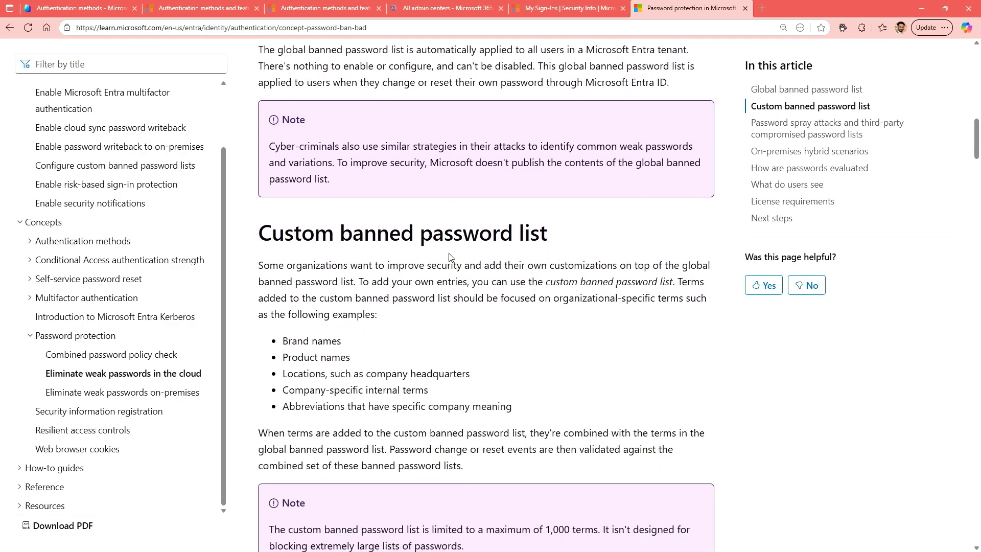
scroll(451, 259, "down", 1)
scroll(450, 259, "down", 2)
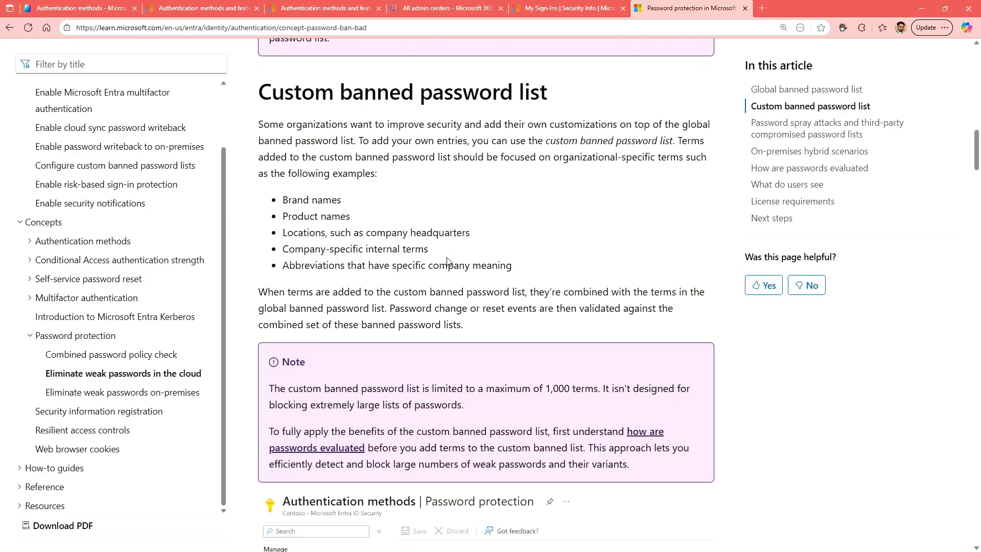
scroll(446, 262, "down", 3)
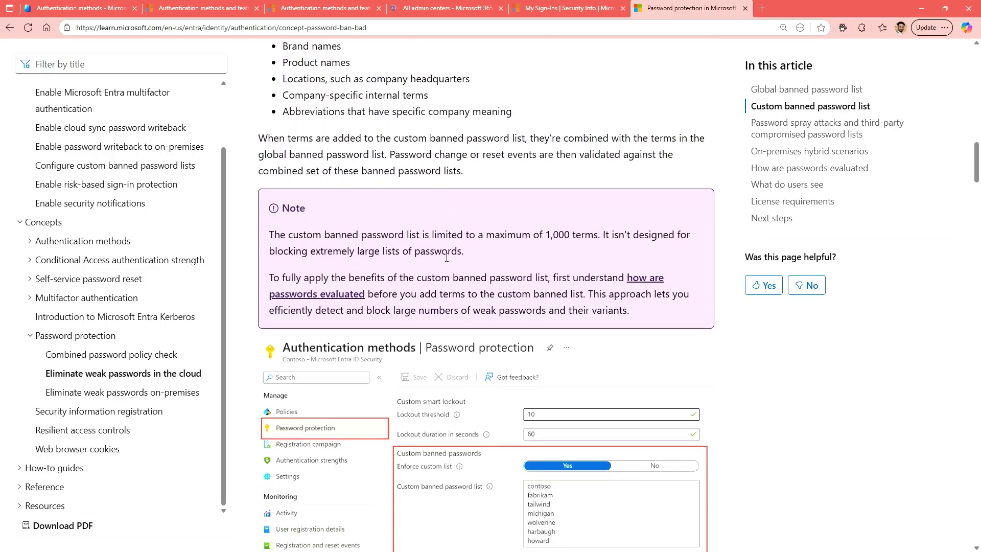
scroll(447, 261, "down", 1)
scroll(445, 263, "down", 2)
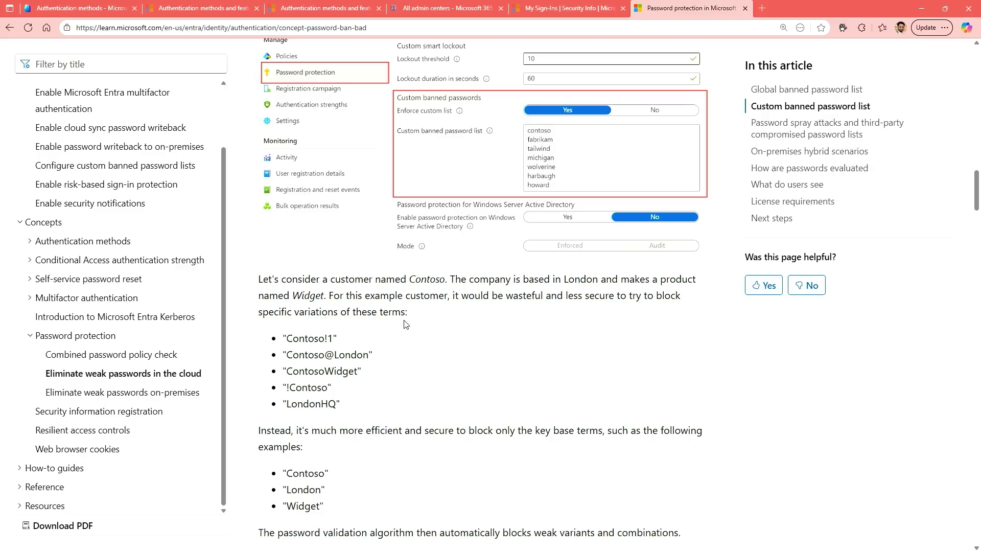
scroll(404, 324, "down", 1)
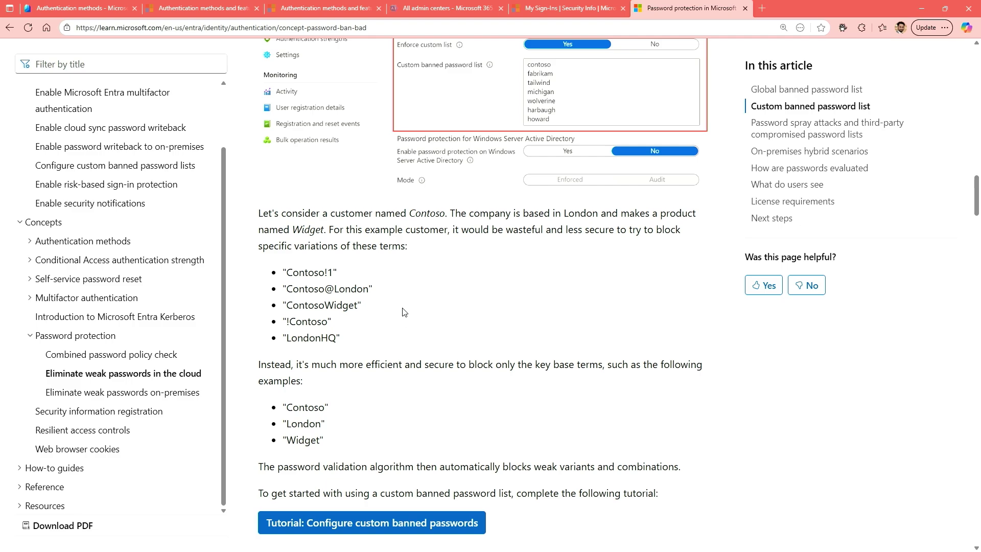
double_click(329, 273)
left_click(332, 274)
left_click_drag(562, 64, 642, 64)
left_click_drag(287, 281, 337, 280)
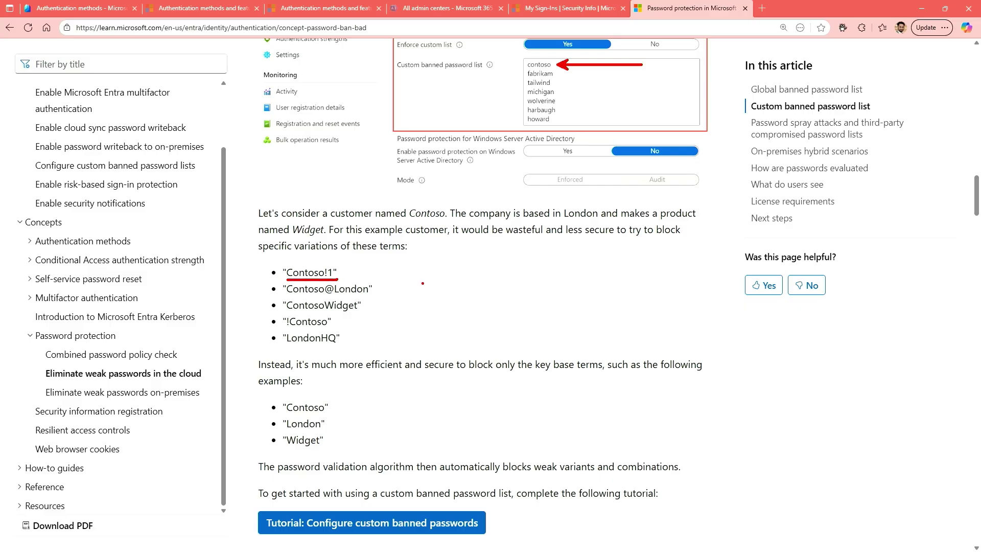
scroll(421, 283, "down", 2)
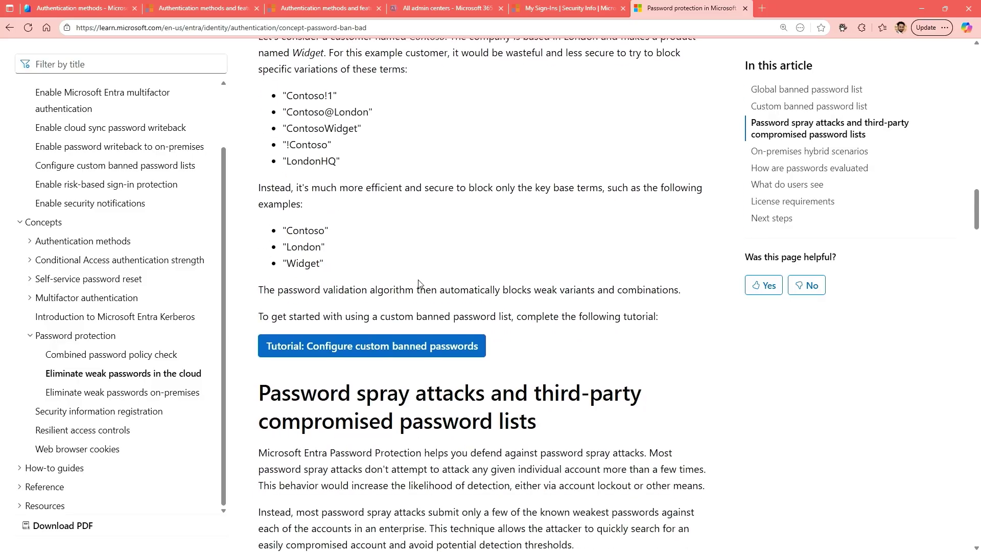
scroll(422, 285, "down", 2)
scroll(421, 285, "down", 1)
scroll(430, 295, "down", 1)
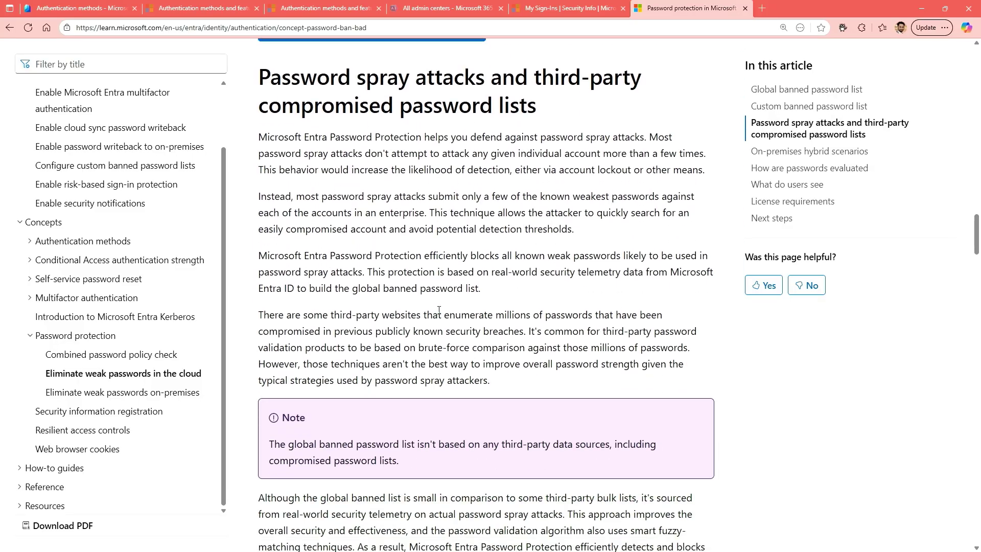
scroll(440, 310, "down", 3)
scroll(440, 309, "down", 3)
scroll(439, 310, "down", 1)
scroll(440, 311, "down", 1)
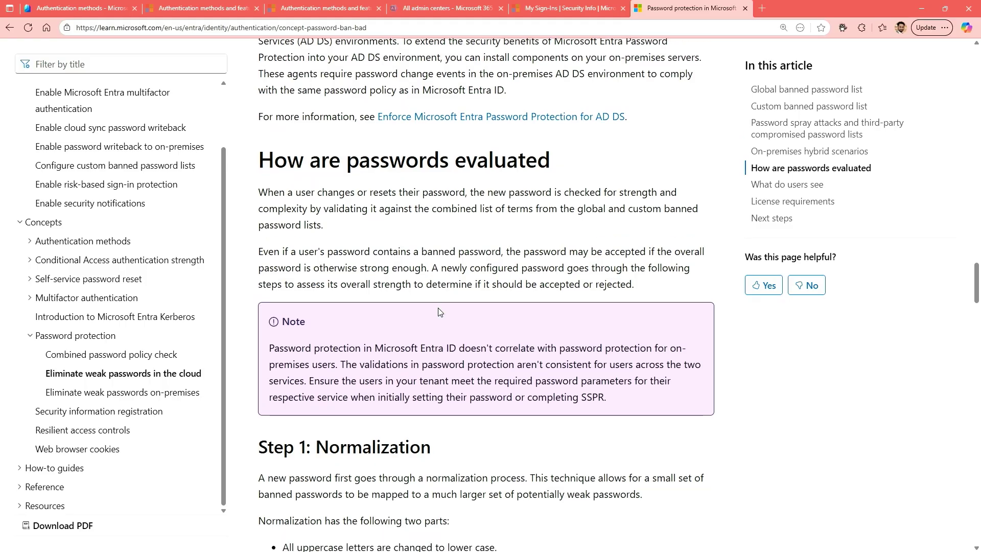
scroll(439, 312, "down", 1)
scroll(440, 312, "down", 2)
scroll(439, 312, "down", 1)
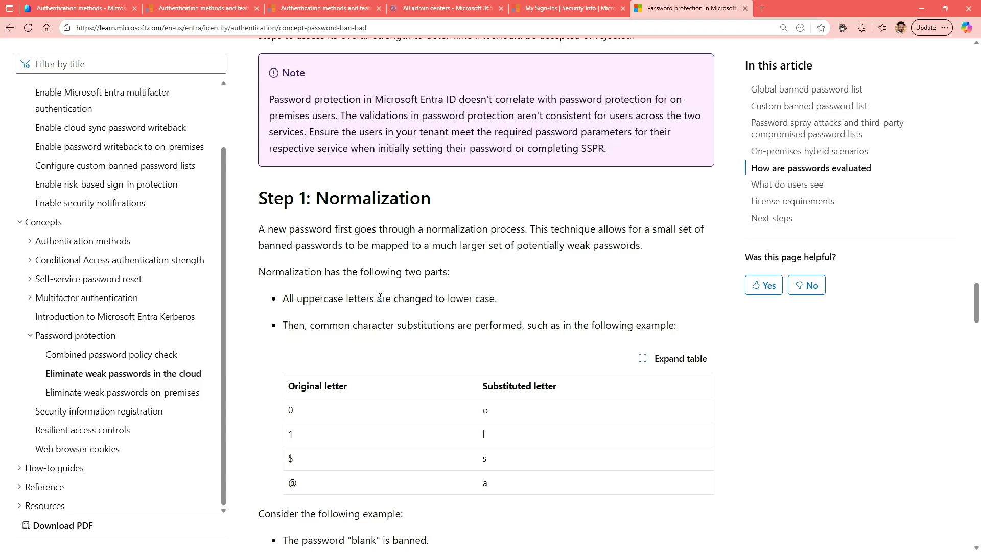
scroll(380, 306, "down", 1)
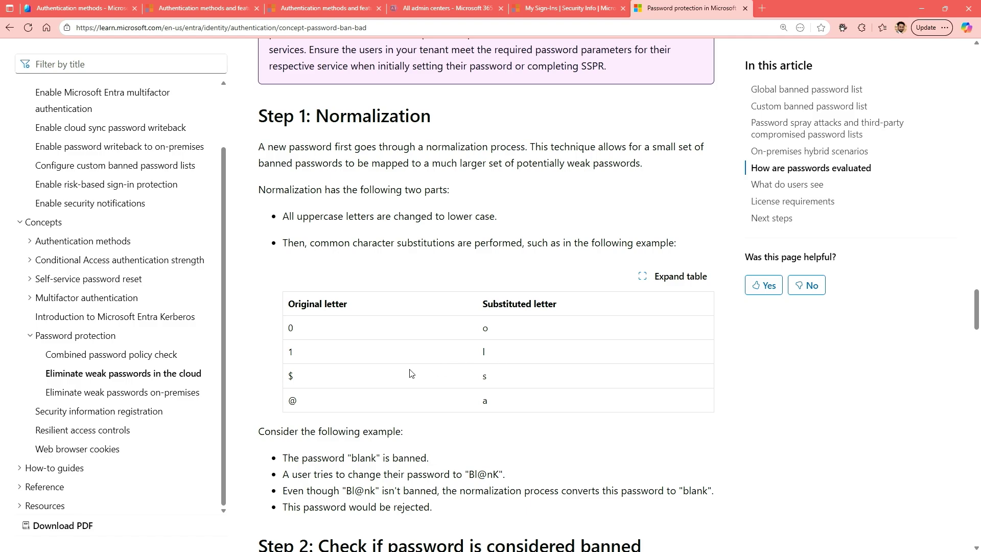
scroll(403, 374, "down", 1)
scroll(404, 371, "down", 1)
scroll(399, 368, "down", 1)
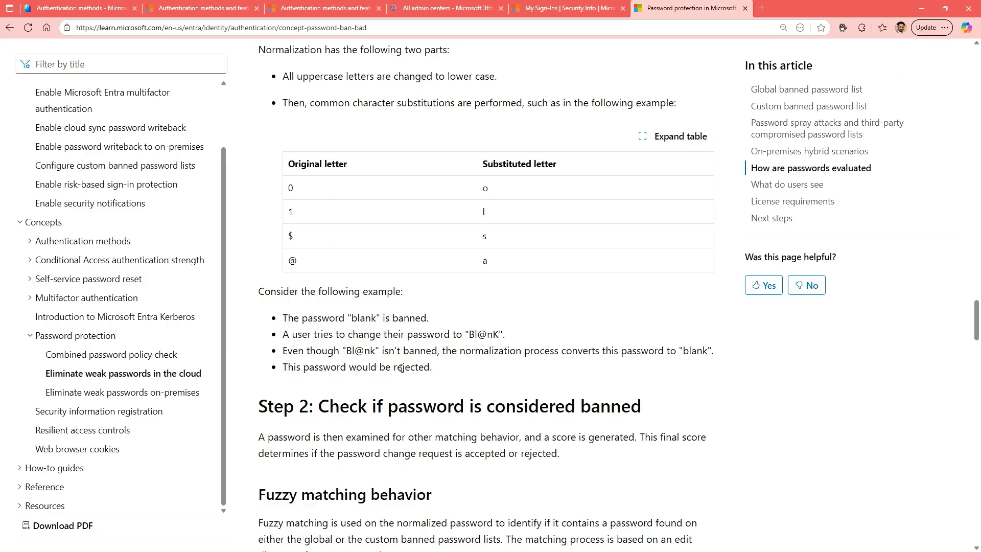
scroll(400, 369, "down", 1)
scroll(397, 370, "down", 1)
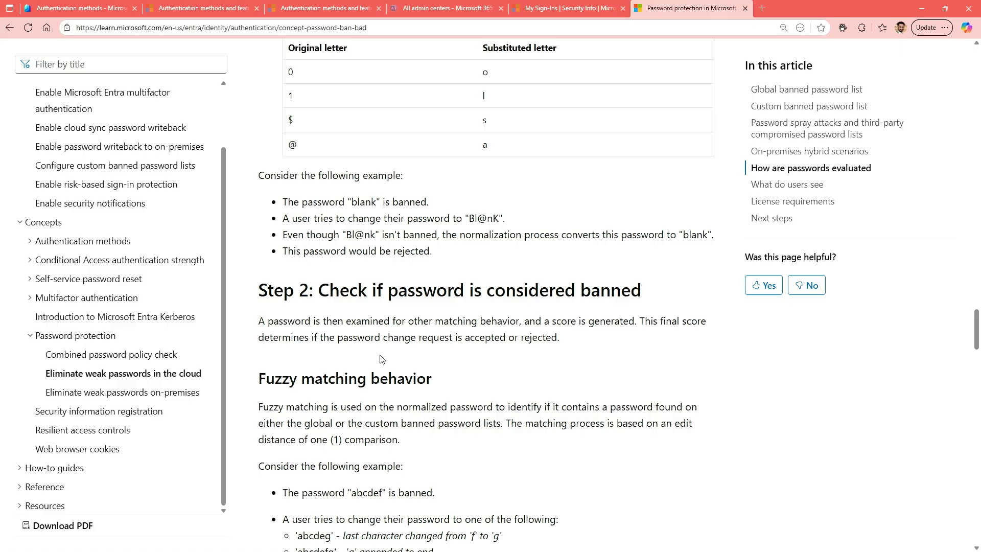
scroll(377, 360, "down", 2)
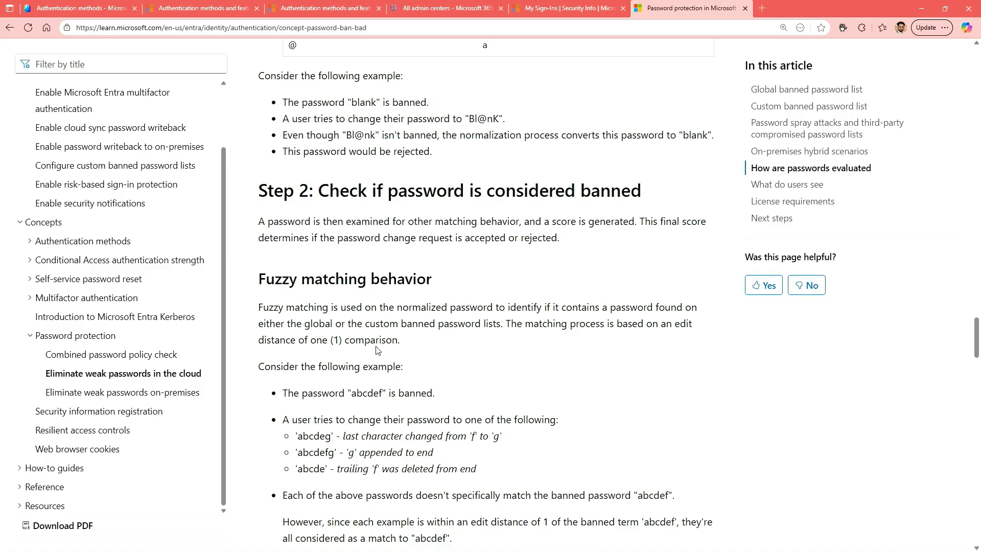
scroll(377, 350, "up", 2)
scroll(377, 348, "up", 4)
scroll(377, 345, "up", 4)
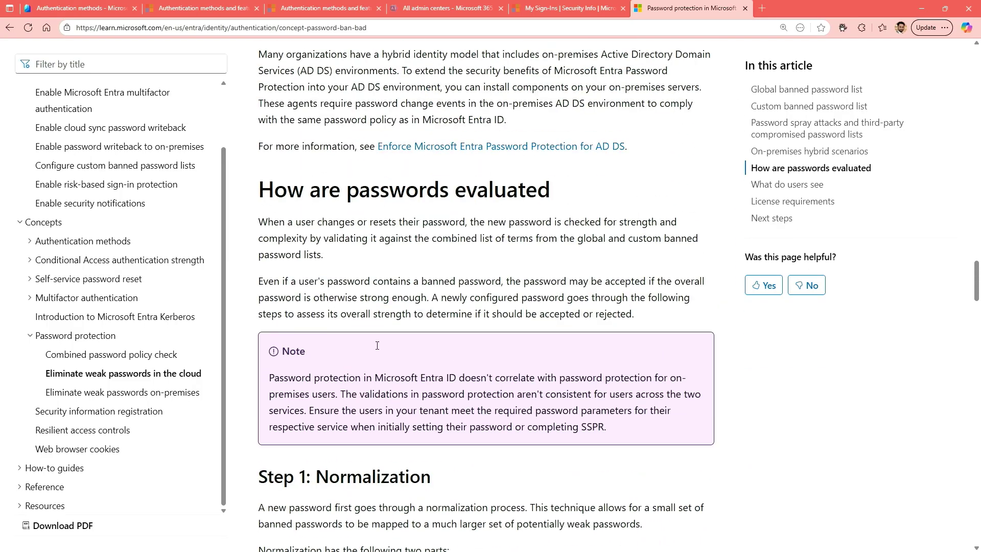
scroll(377, 345, "up", 2)
scroll(377, 345, "up", 2)
scroll(377, 345, "up", 3)
scroll(377, 346, "up", 2)
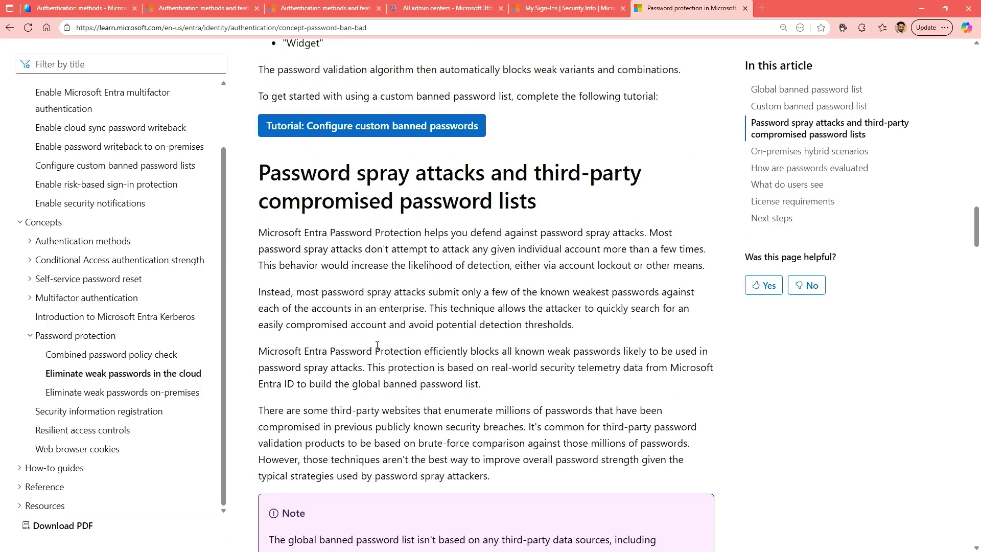
scroll(376, 347, "up", 3)
scroll(377, 347, "up", 1)
scroll(377, 350, "up", 2)
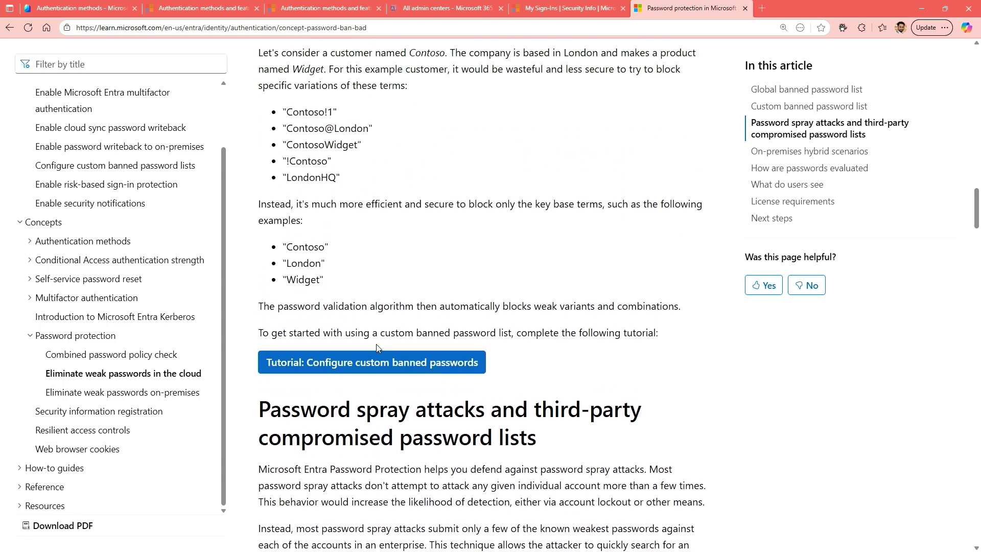
scroll(377, 349, "up", 3)
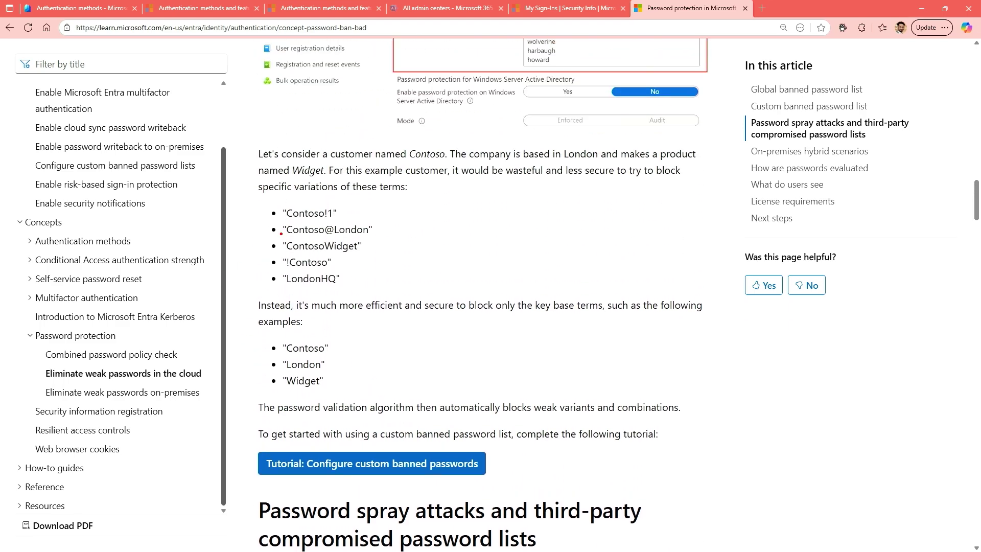
Annotate the Contoso@London variation example with the pen tool, then clear the annotations
left_click_drag(277, 218, 395, 238)
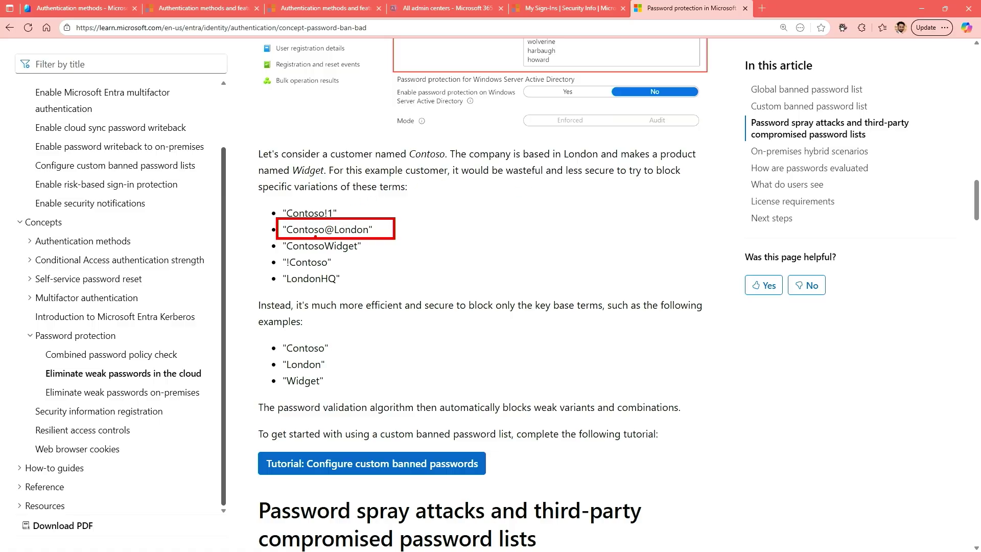
left_click_drag(424, 226, 424, 236)
mouse_move(446, 227)
left_mouse_down()
mouse_move(445, 236)
mouse_move(478, 242)
left_mouse_up()
key("Escape")
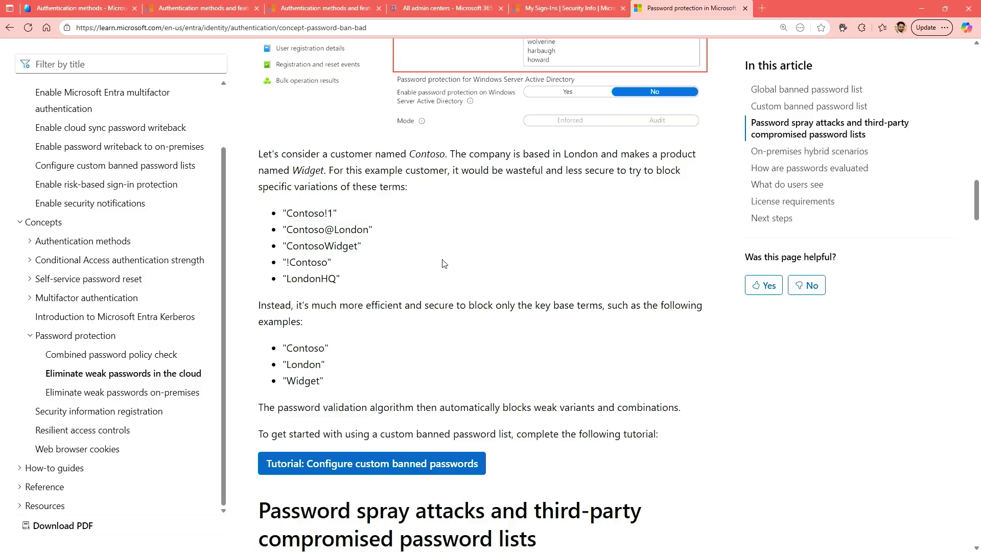
scroll(443, 260, "down", 1)
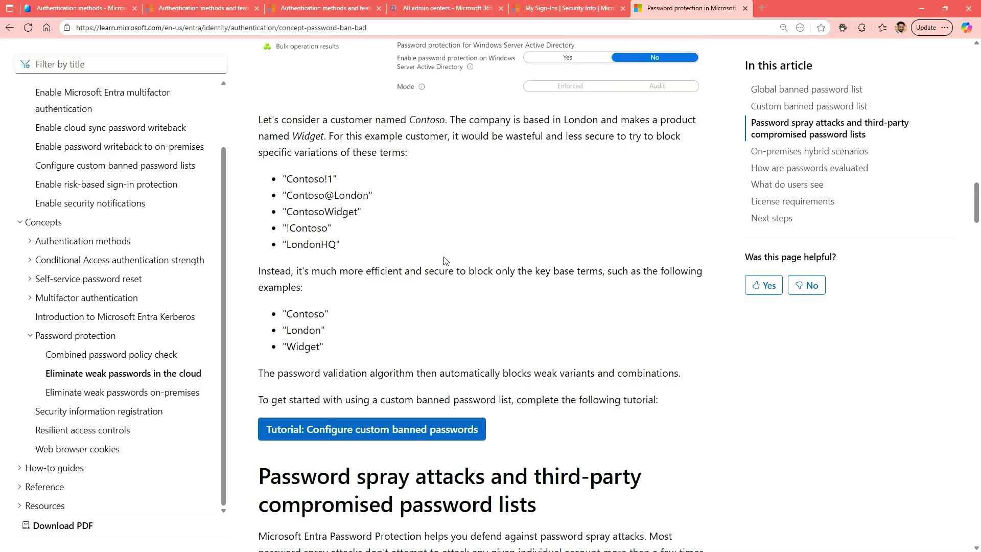
scroll(444, 261, "down", 2)
scroll(443, 261, "down", 1)
scroll(444, 260, "down", 1)
scroll(443, 262, "down", 2)
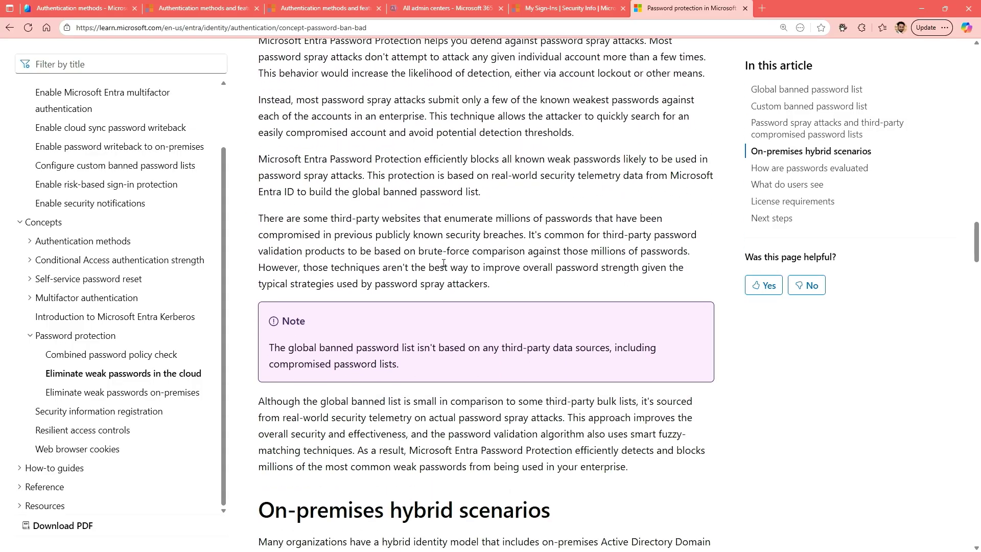
scroll(443, 261, "down", 3)
scroll(444, 261, "down", 2)
scroll(444, 261, "down", 2)
scroll(443, 262, "down", 4)
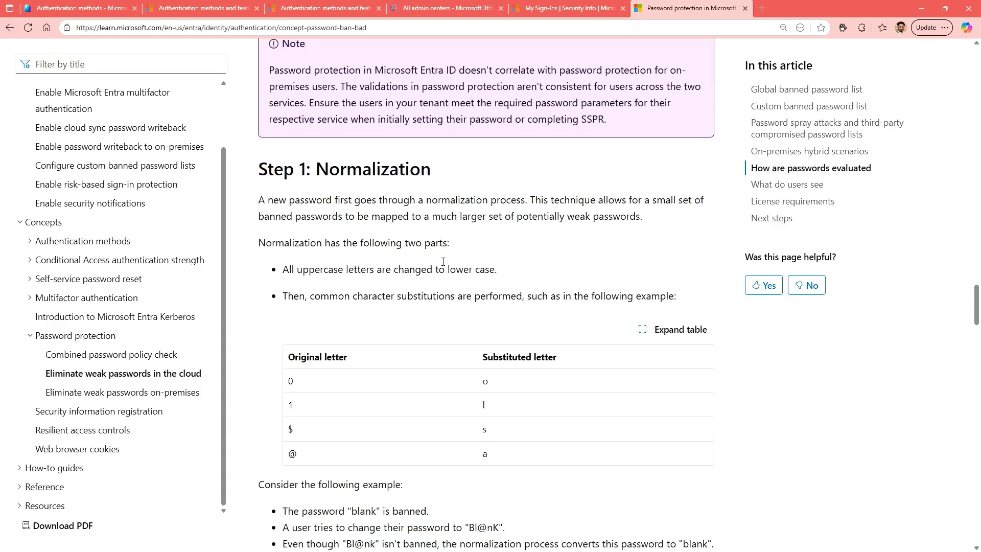
scroll(443, 262, "down", 2)
scroll(443, 261, "down", 3)
scroll(442, 267, "down", 1)
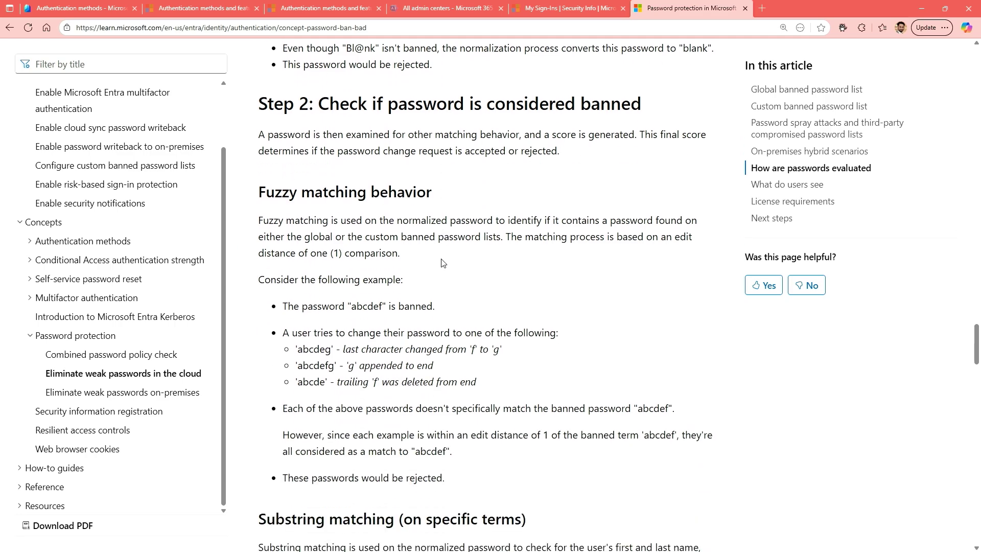
scroll(442, 263, "down", 2)
scroll(443, 264, "down", 1)
scroll(440, 265, "down", 1)
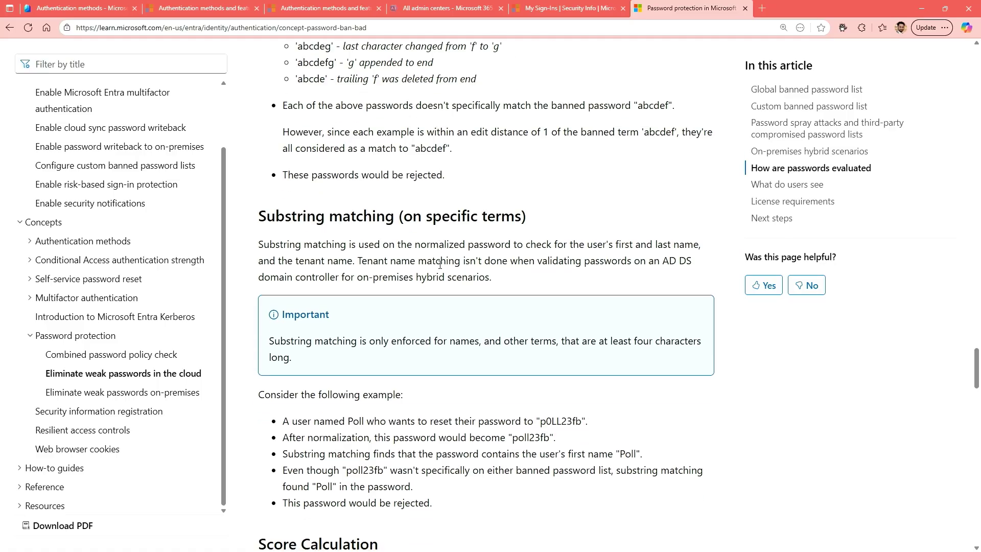
scroll(441, 264, "down", 1)
scroll(441, 263, "down", 1)
scroll(441, 265, "down", 1)
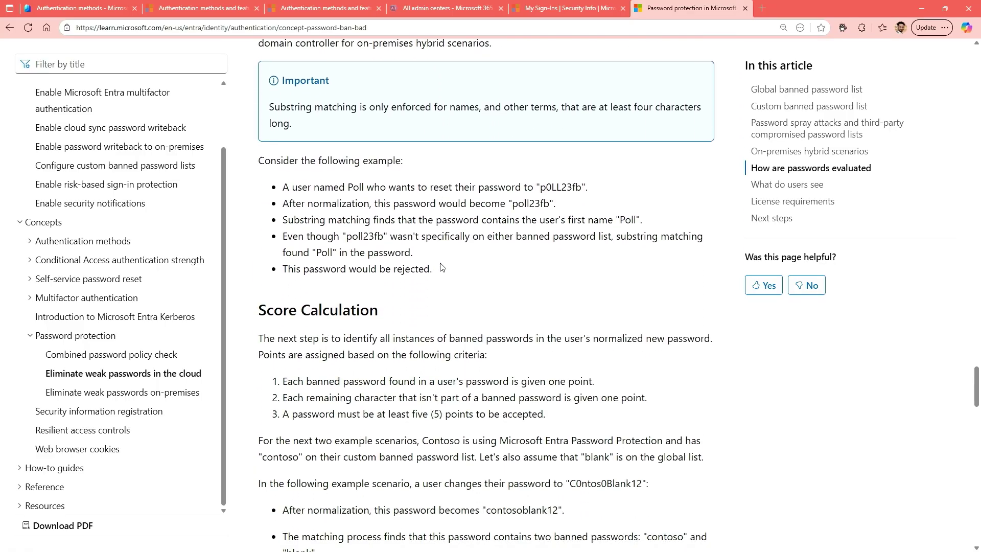
scroll(441, 267, "down", 1)
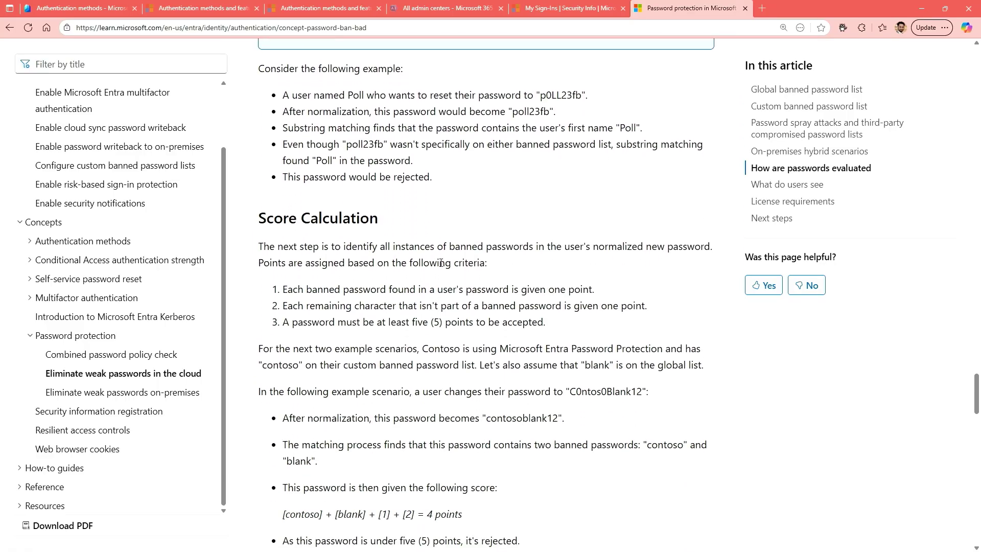
scroll(441, 263, "down", 1)
scroll(442, 261, "down", 1)
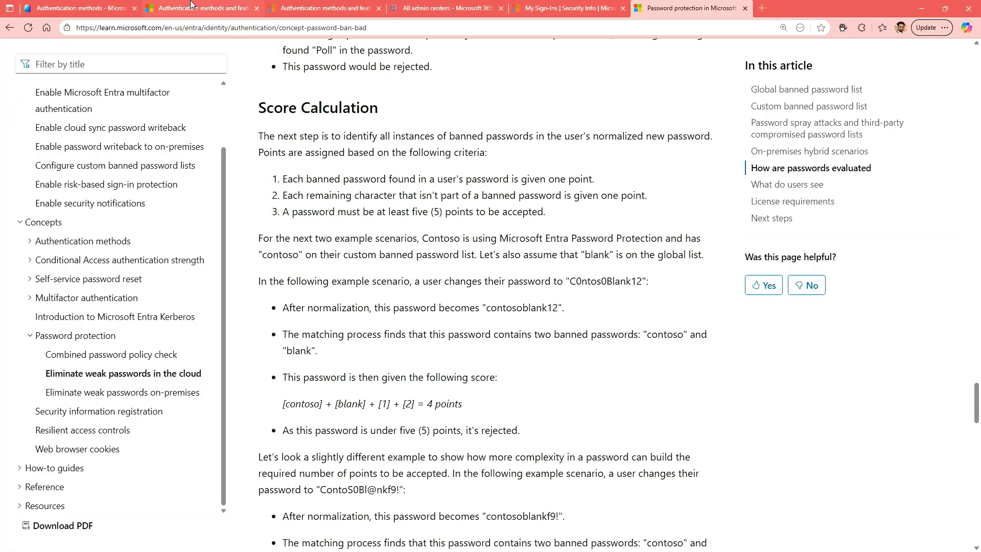
After reading to the Score Calculation section, switch back to the Entra Password protection tab
left_click(91, 8)
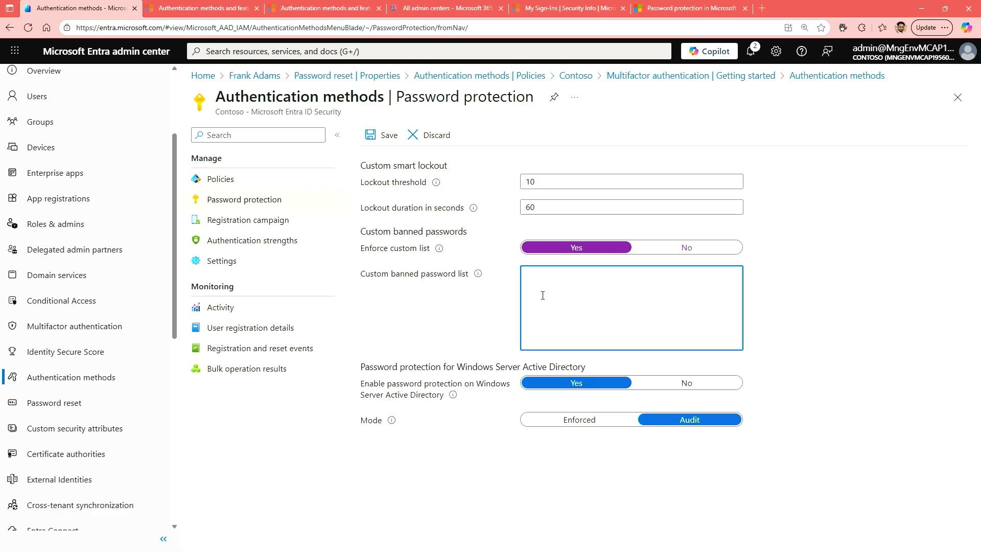
type("company ")
type("name")
Enter company name, department, team, project, product and service, one per line, in the custom banned list
key("Return")
type("departm")
type("ent")
key("Return")
type("tea")
type("m")
key("Return")
type("proj")
type("ect")
key("Return")
type("product")
key("Return")
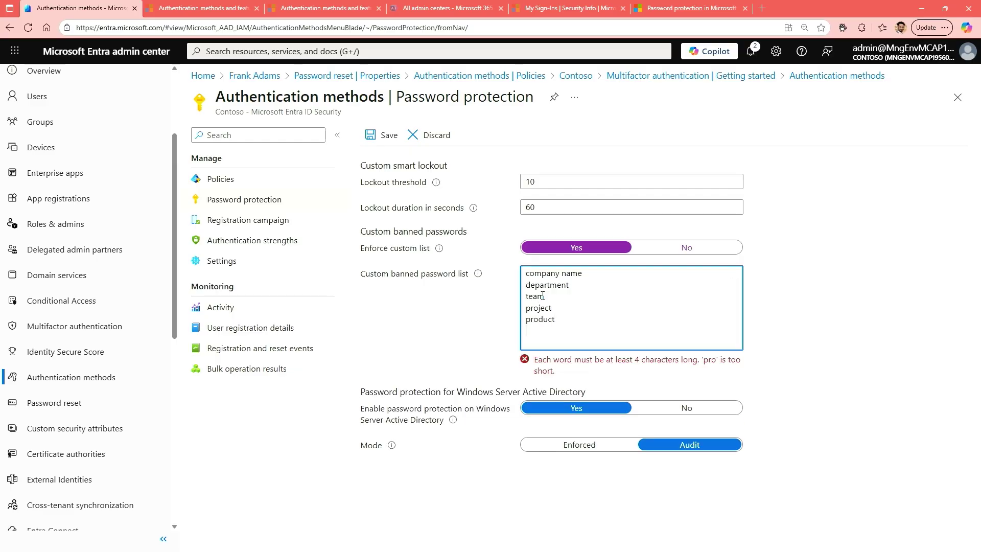
type("service")
key("Return")
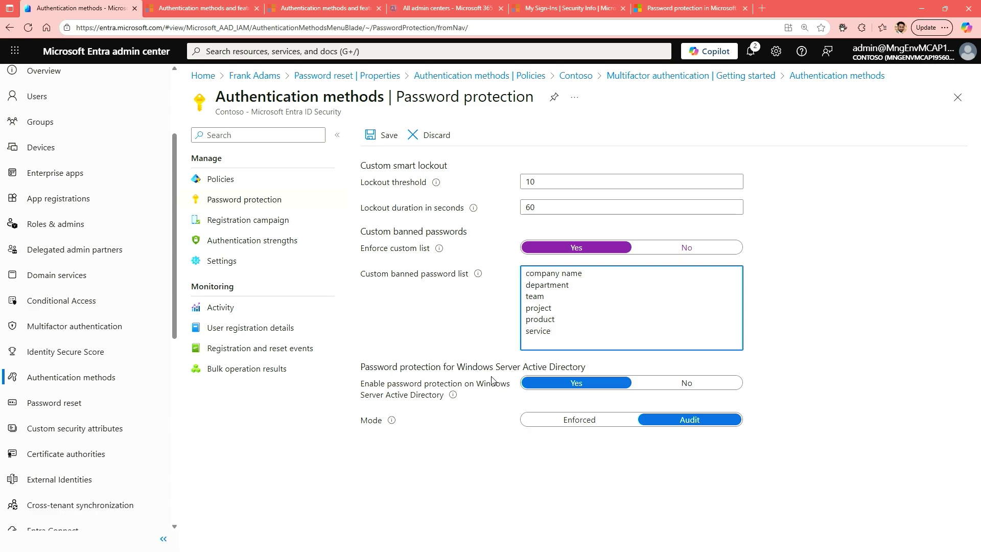
left_click_drag(529, 388, 466, 416)
key("Escape")
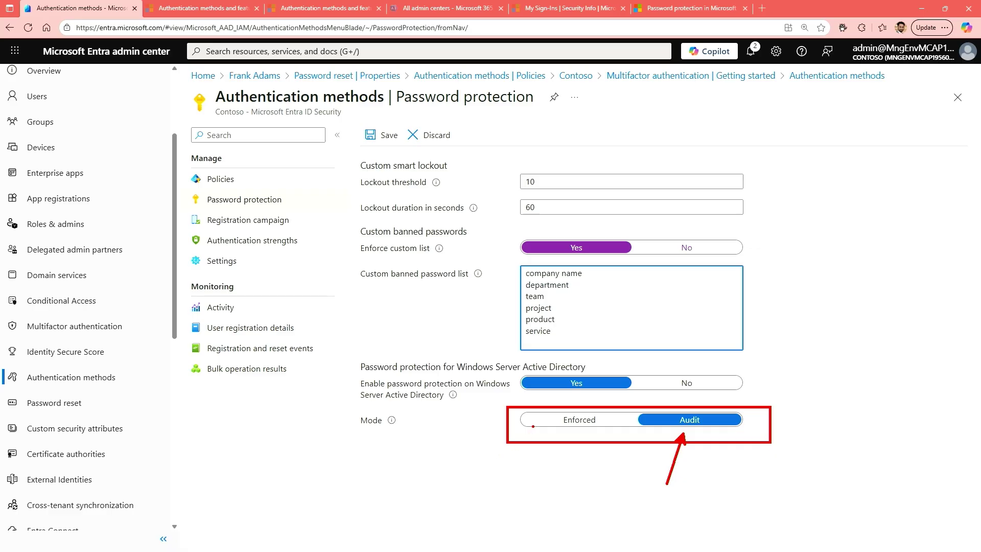
left_click_drag(533, 426, 462, 491)
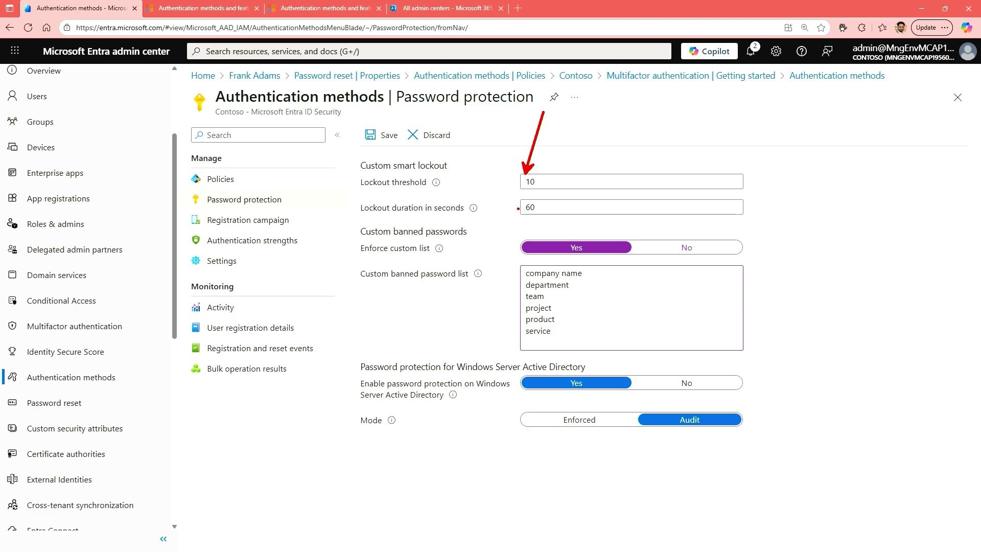
left_click_drag(519, 207, 463, 229)
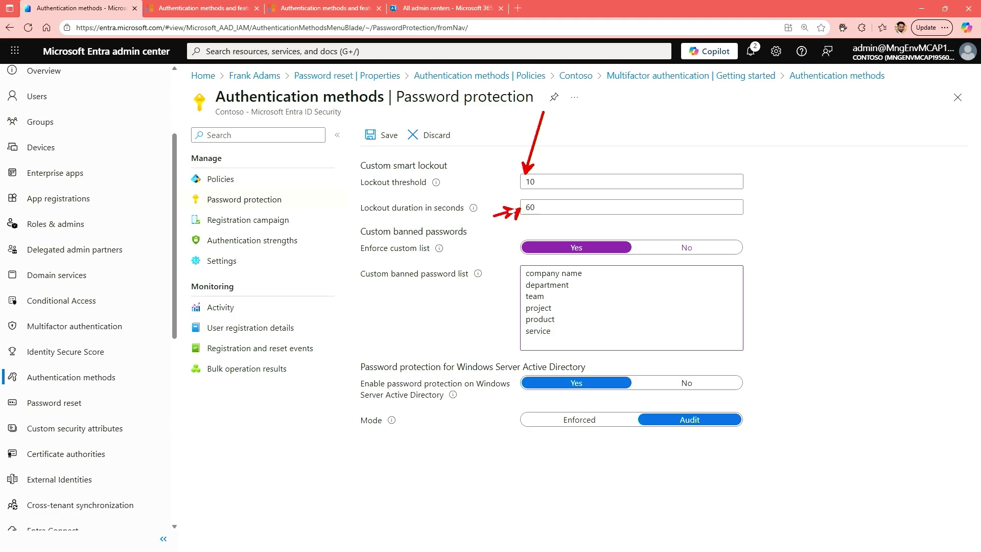